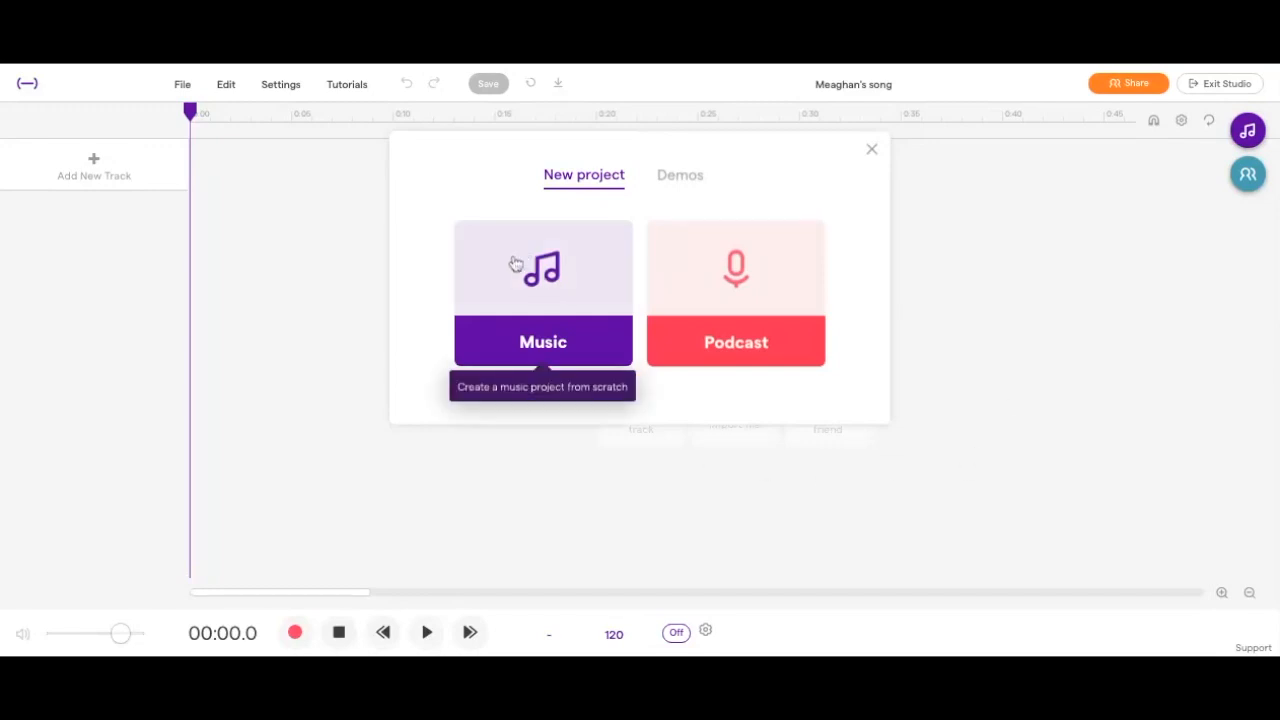
Create a new music project from scratch and add a Patterns BeatMaker drum track.
click(533, 306)
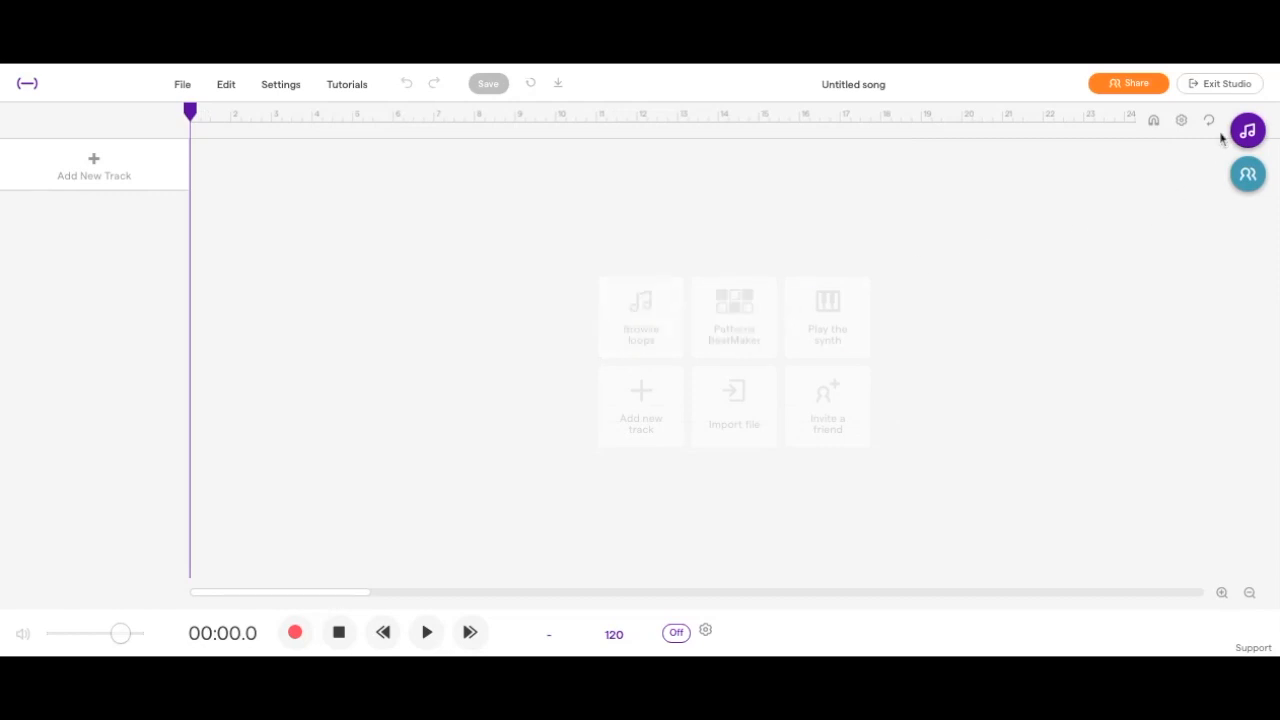
click(728, 318)
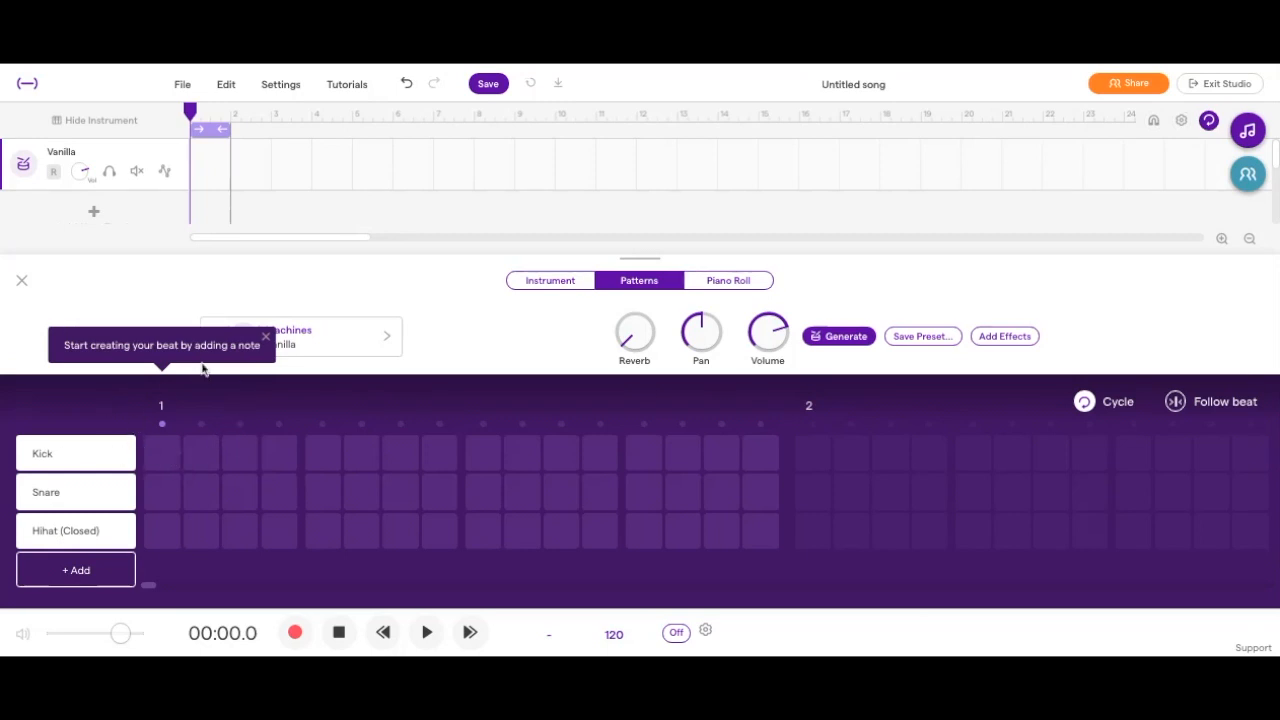
click(266, 336)
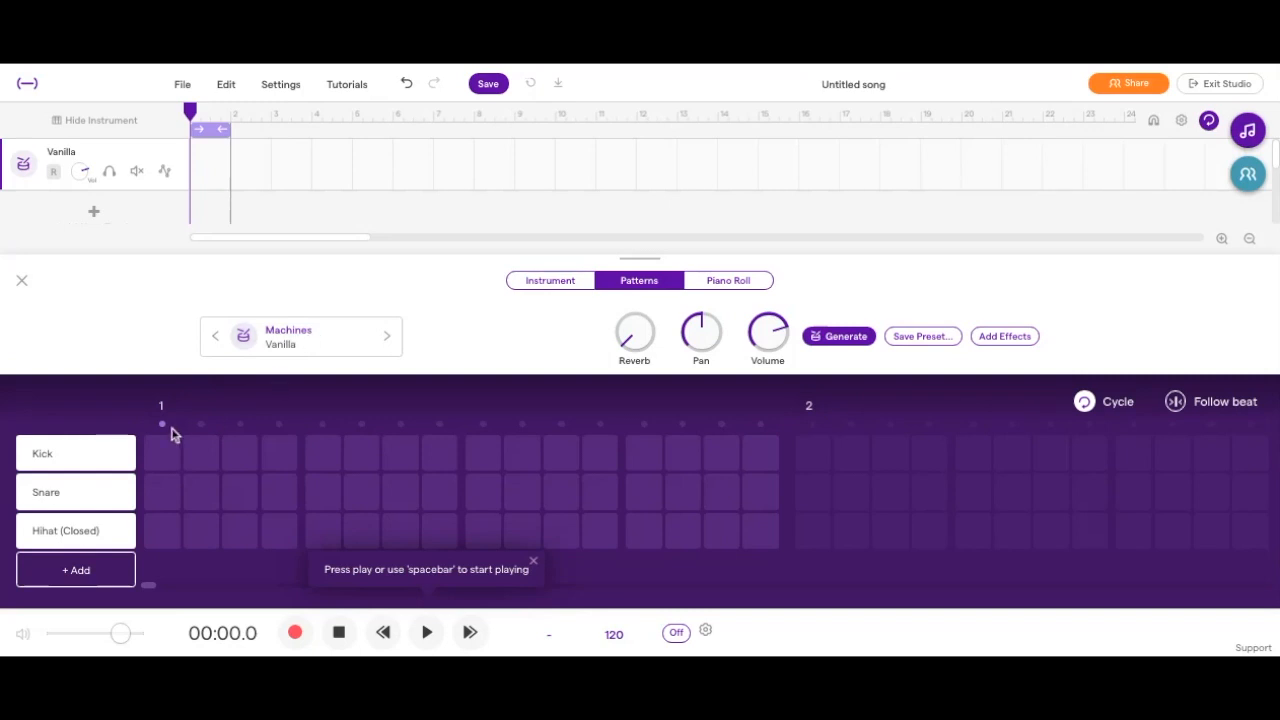
Place kick hits on steps 1 and 5 and snare hits on steps 2 and 6 of bar 1.
click(160, 458)
click(203, 492)
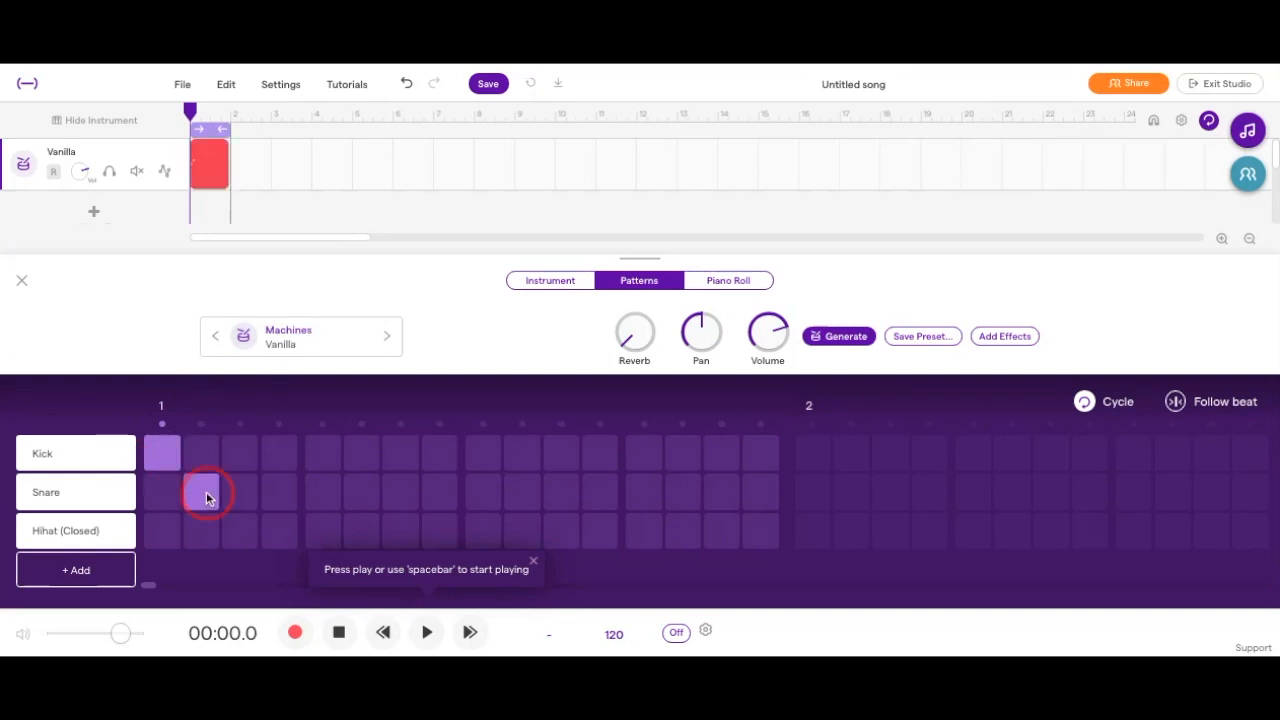
click(322, 458)
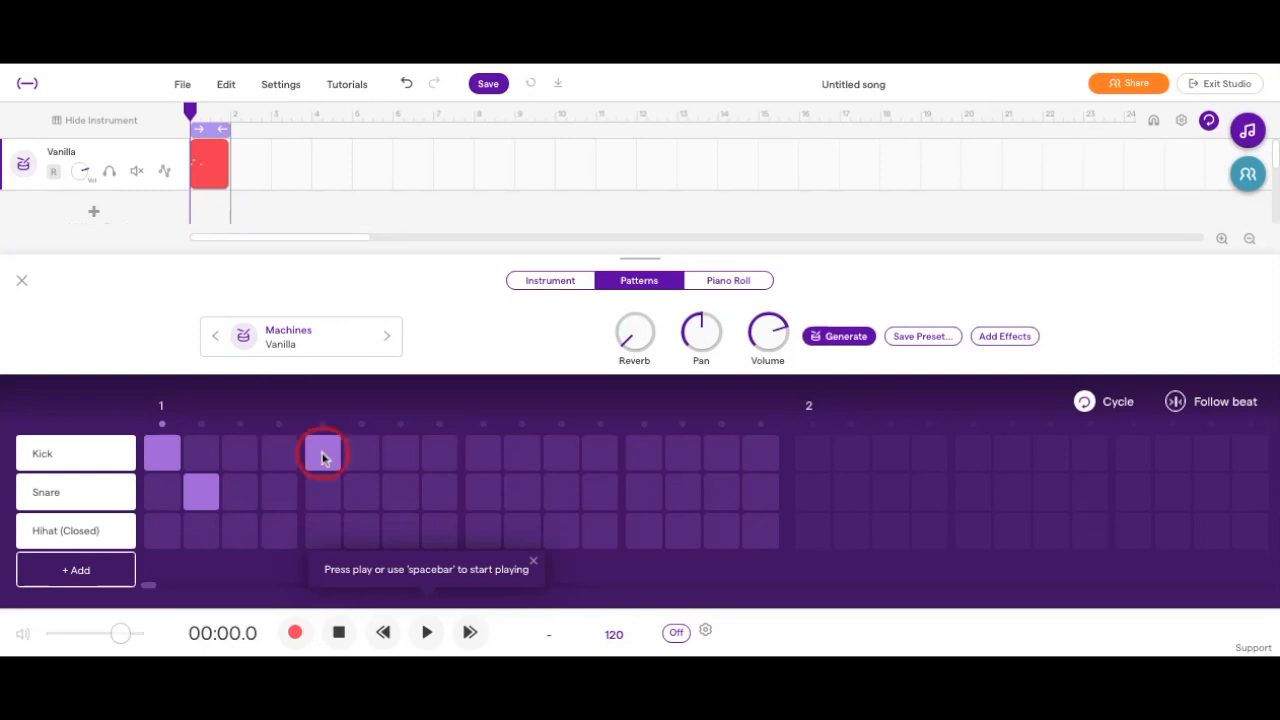
click(370, 496)
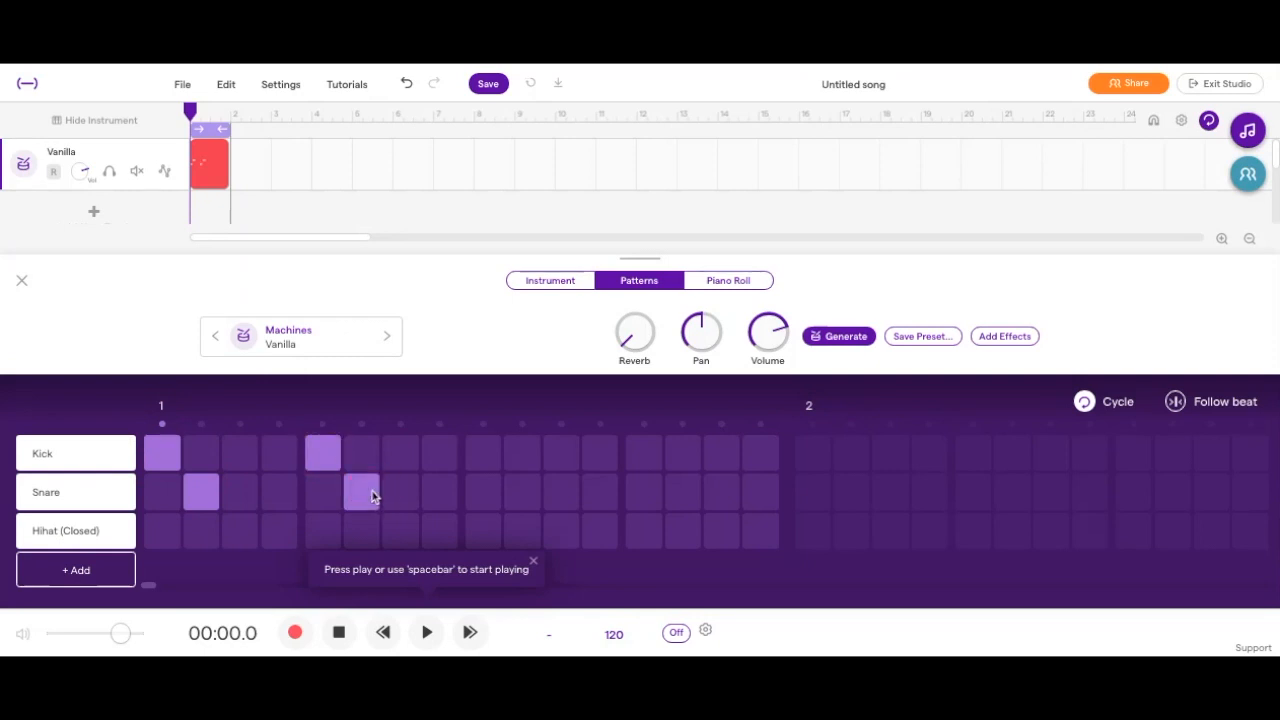
click(522, 492)
click(569, 492)
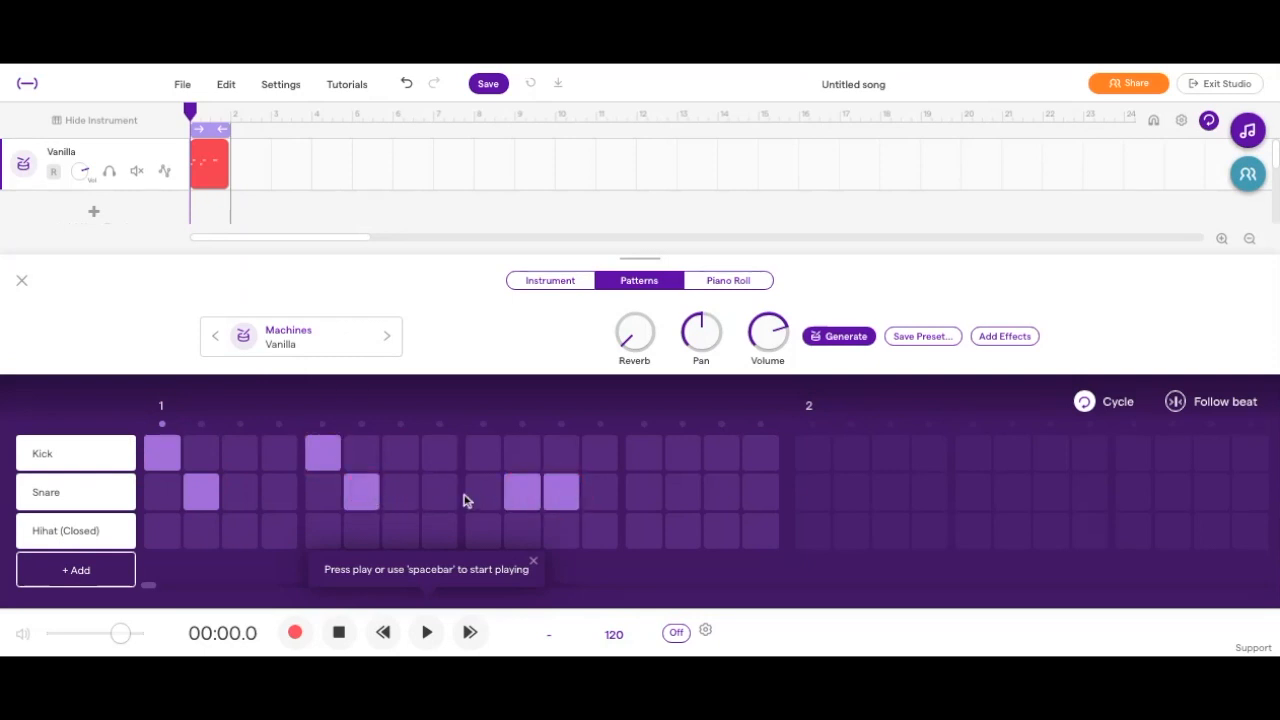
click(518, 498)
click(570, 500)
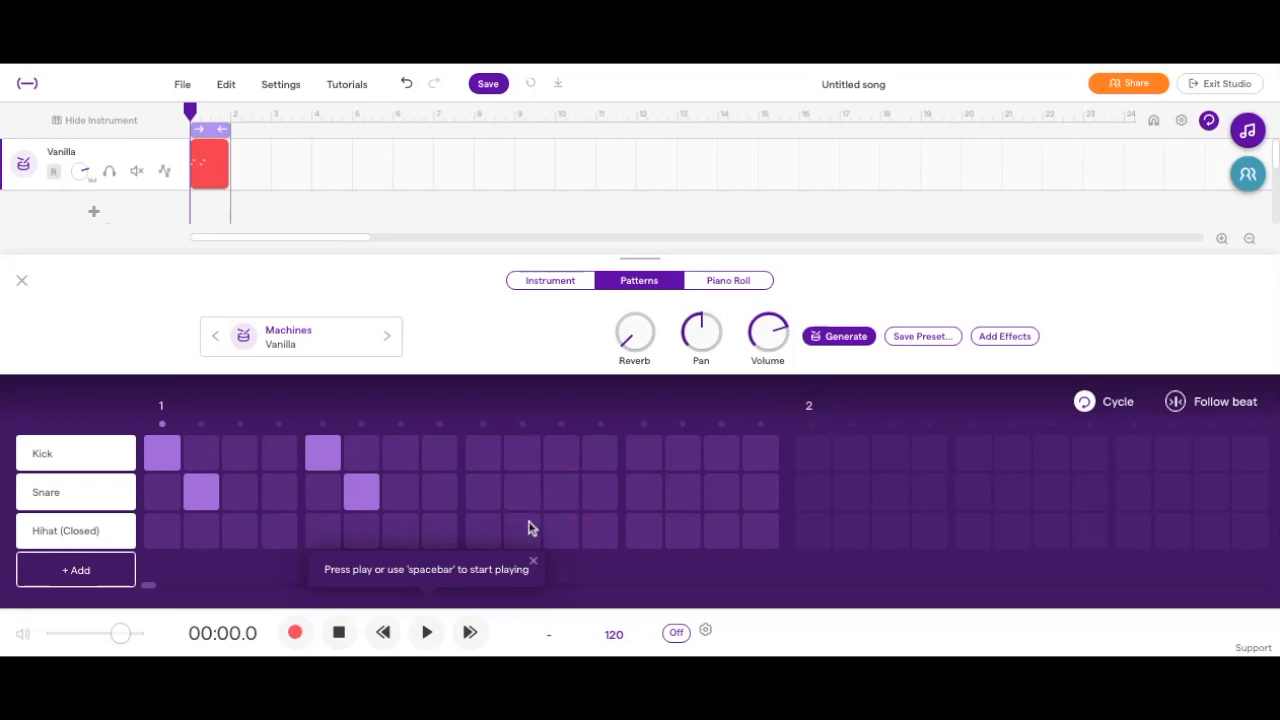
Place closed hi-hat hits on steps 9, 10 and 11 and add a Hihat (Open) row to the pattern.
click(527, 530)
click(560, 531)
click(81, 585)
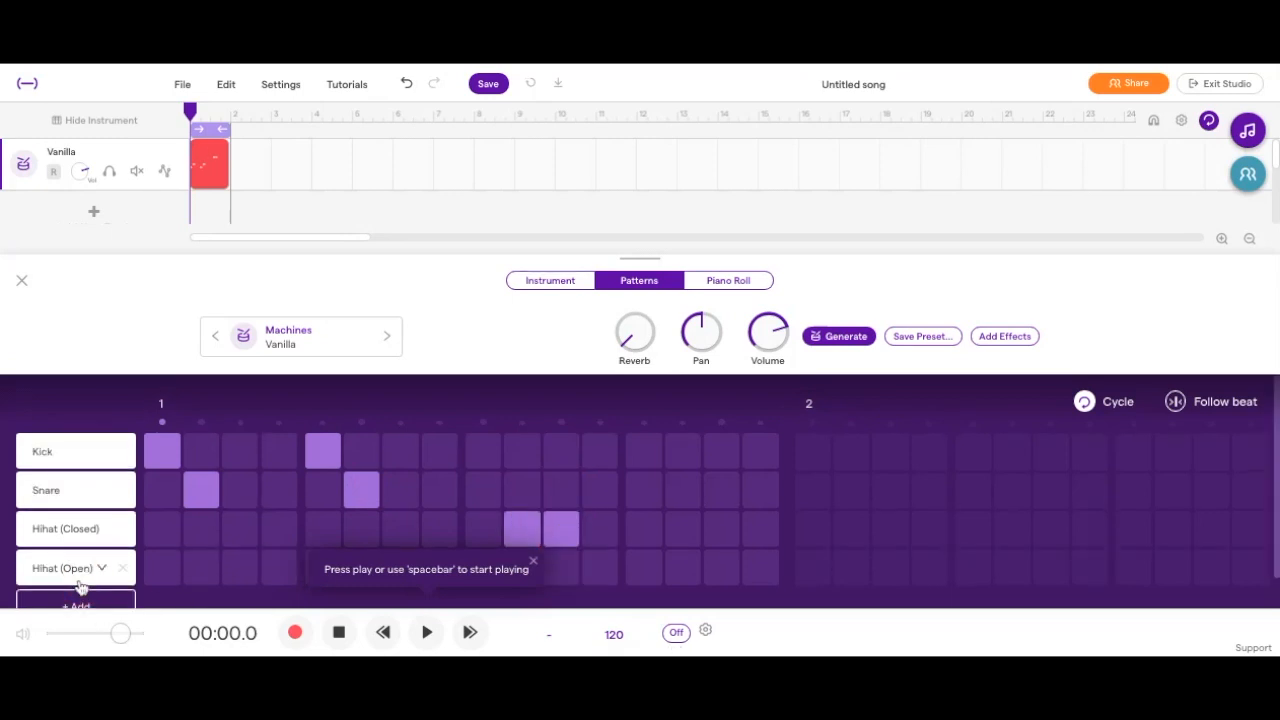
scroll(160, 571, down, 1)
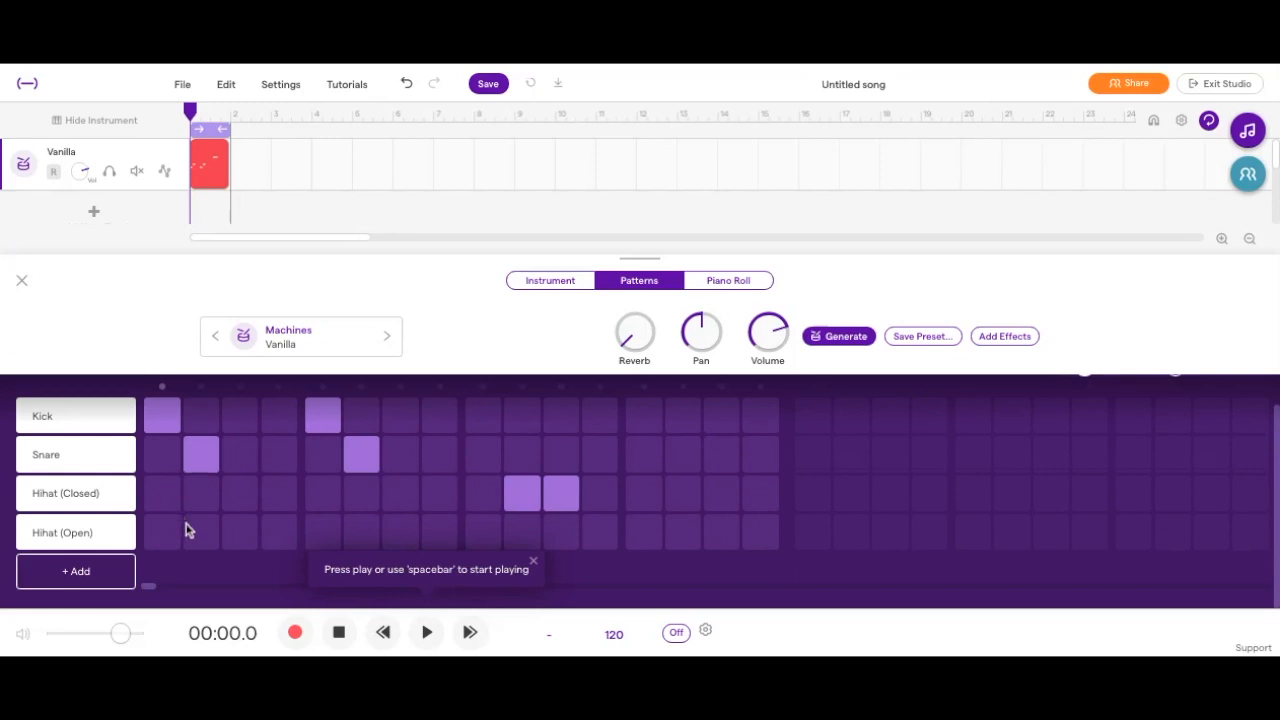
click(485, 492)
scroll(568, 480, up, 1)
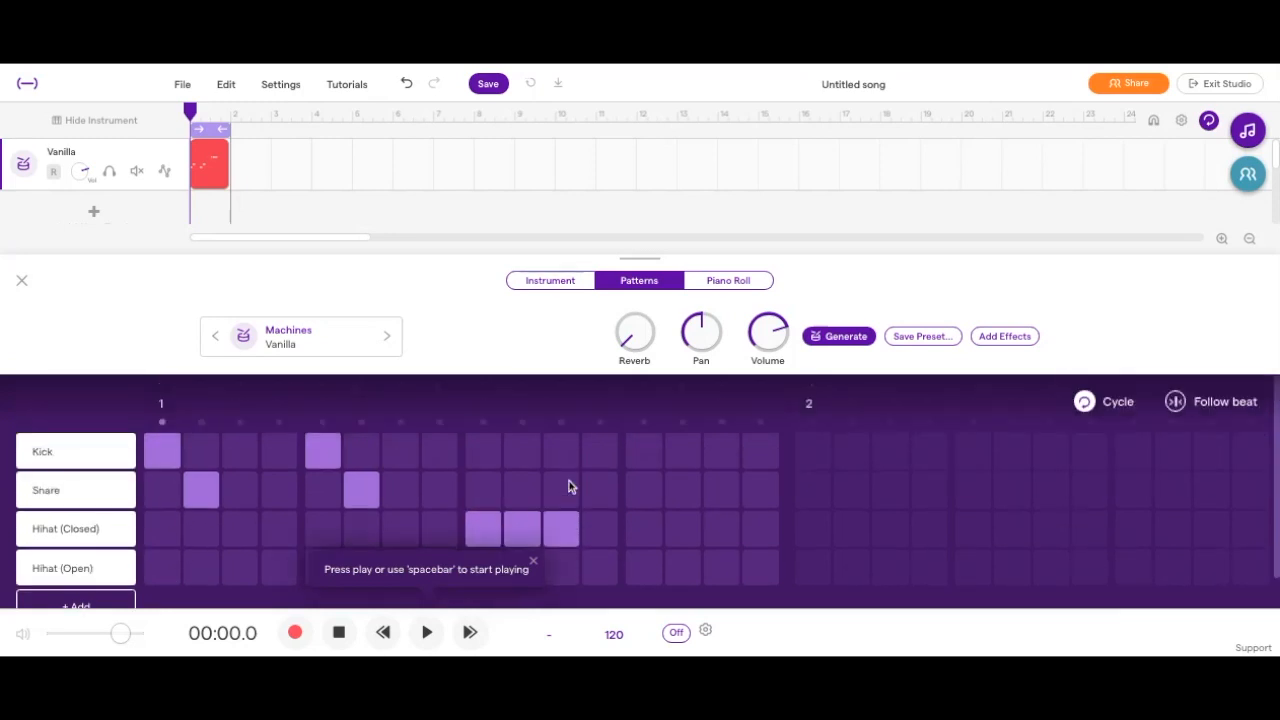
Add a kick on step 13, snares on steps 2 and 14, and closed hi-hats on steps 6 and 14.
click(642, 450)
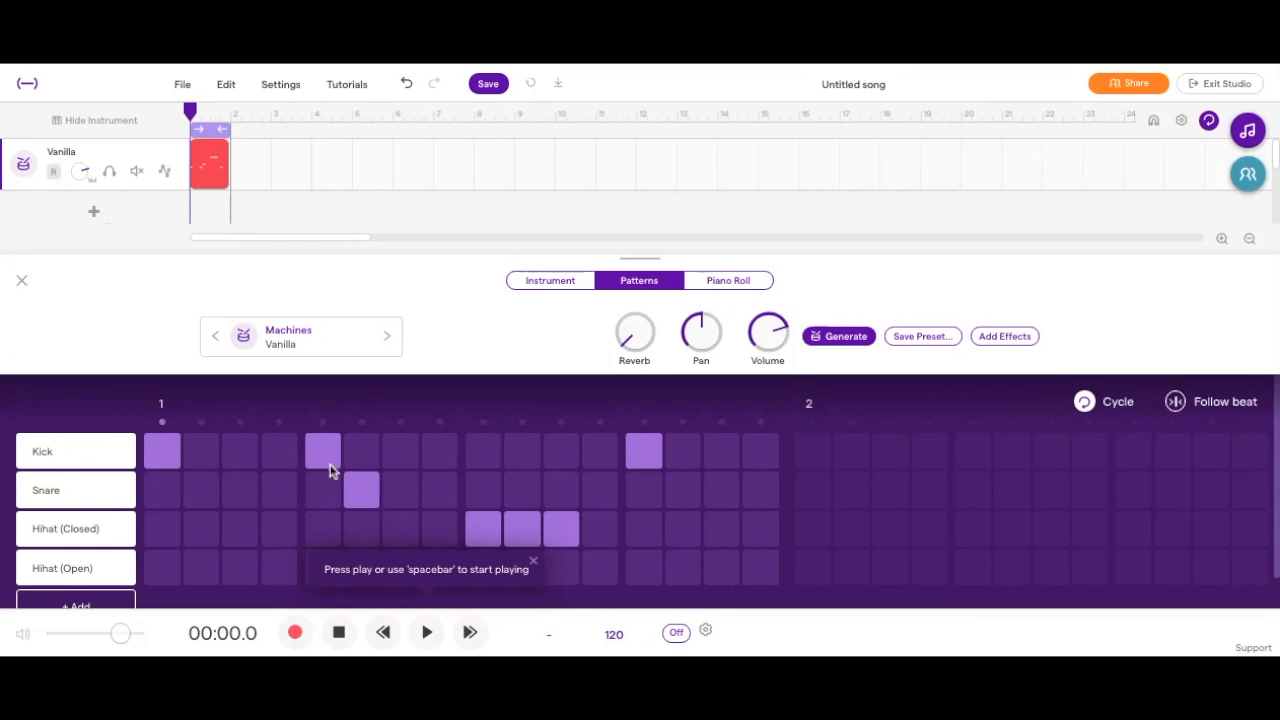
click(208, 494)
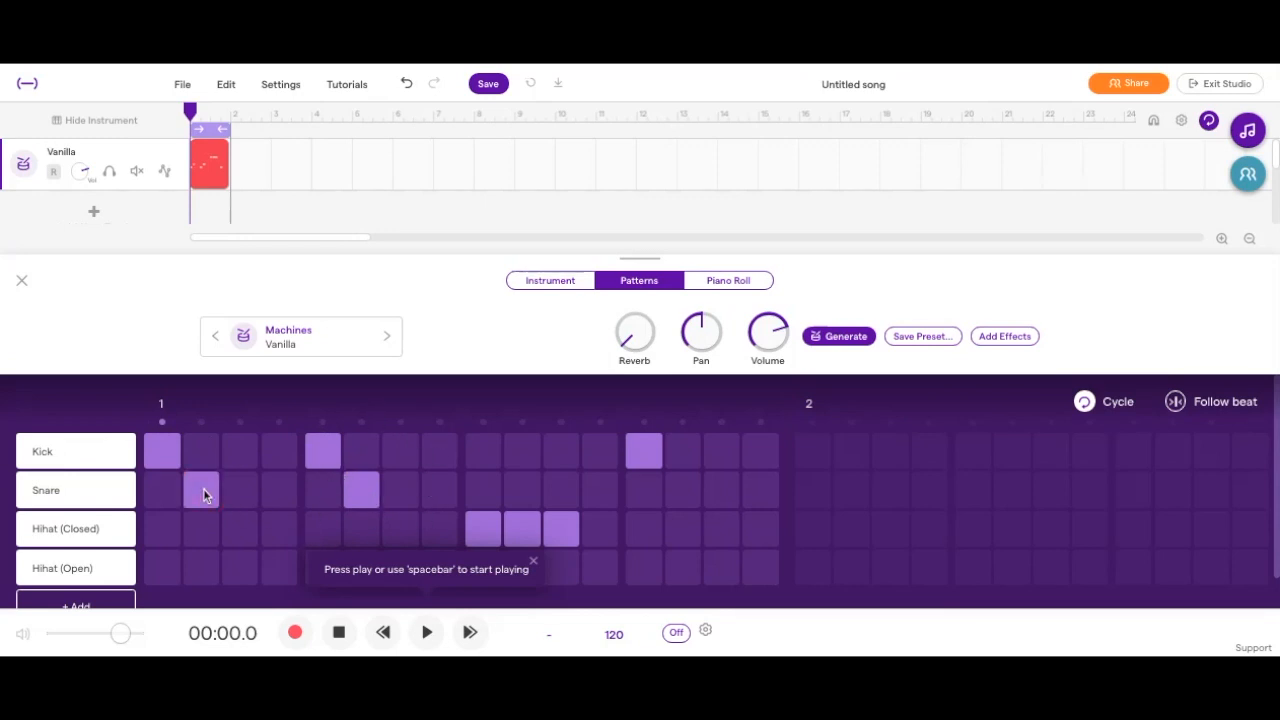
click(372, 525)
click(686, 498)
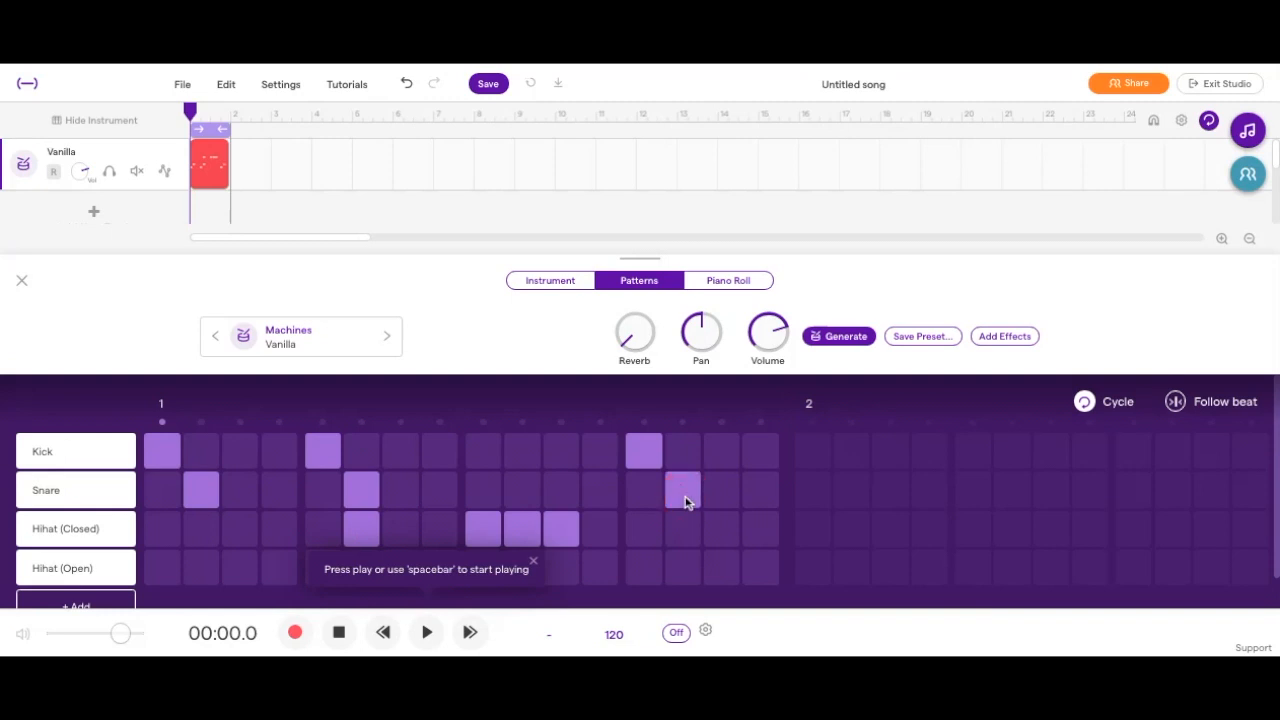
click(688, 533)
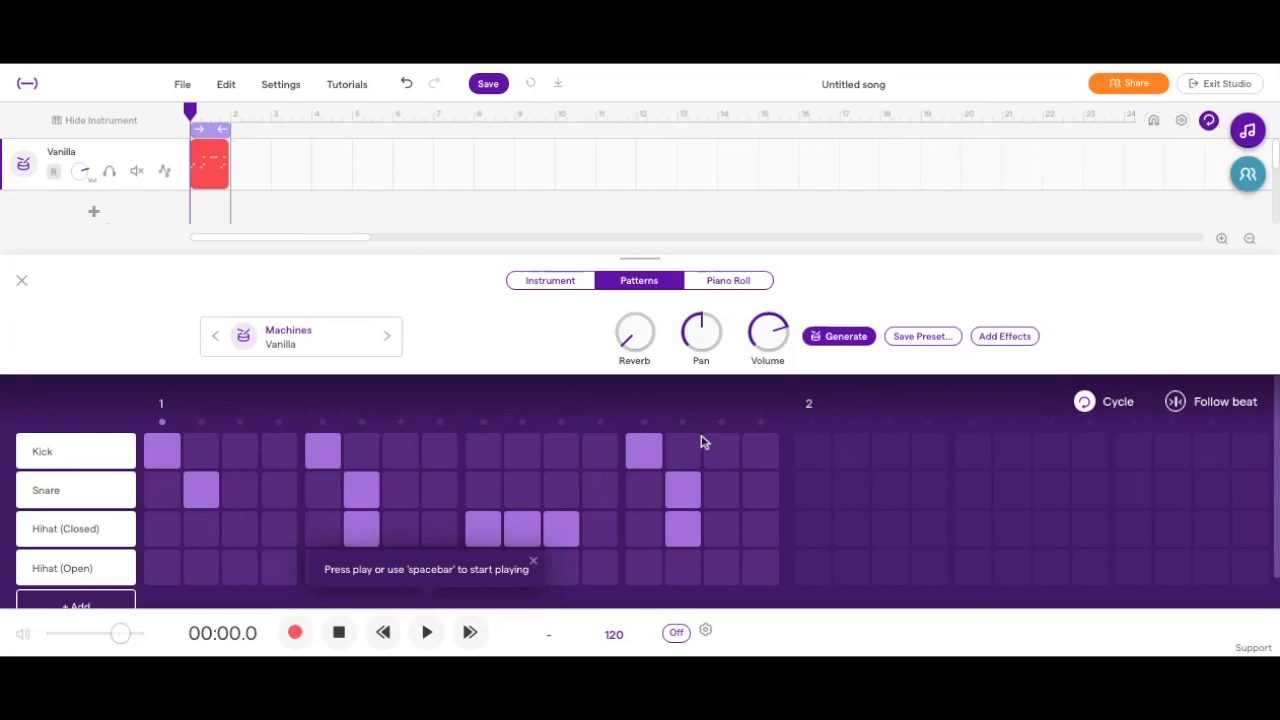
Turn the Cycle loop off to open up bar 2 for input, and turn it back on.
click(826, 488)
click(1084, 402)
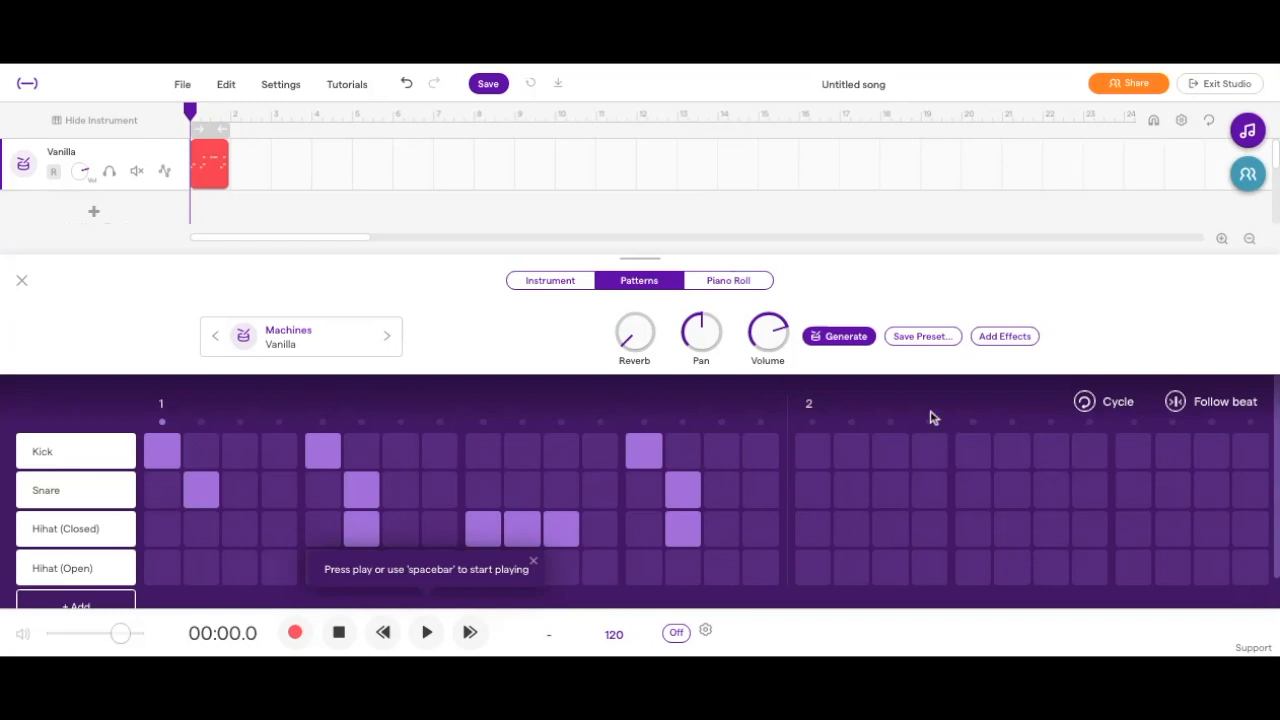
click(1082, 404)
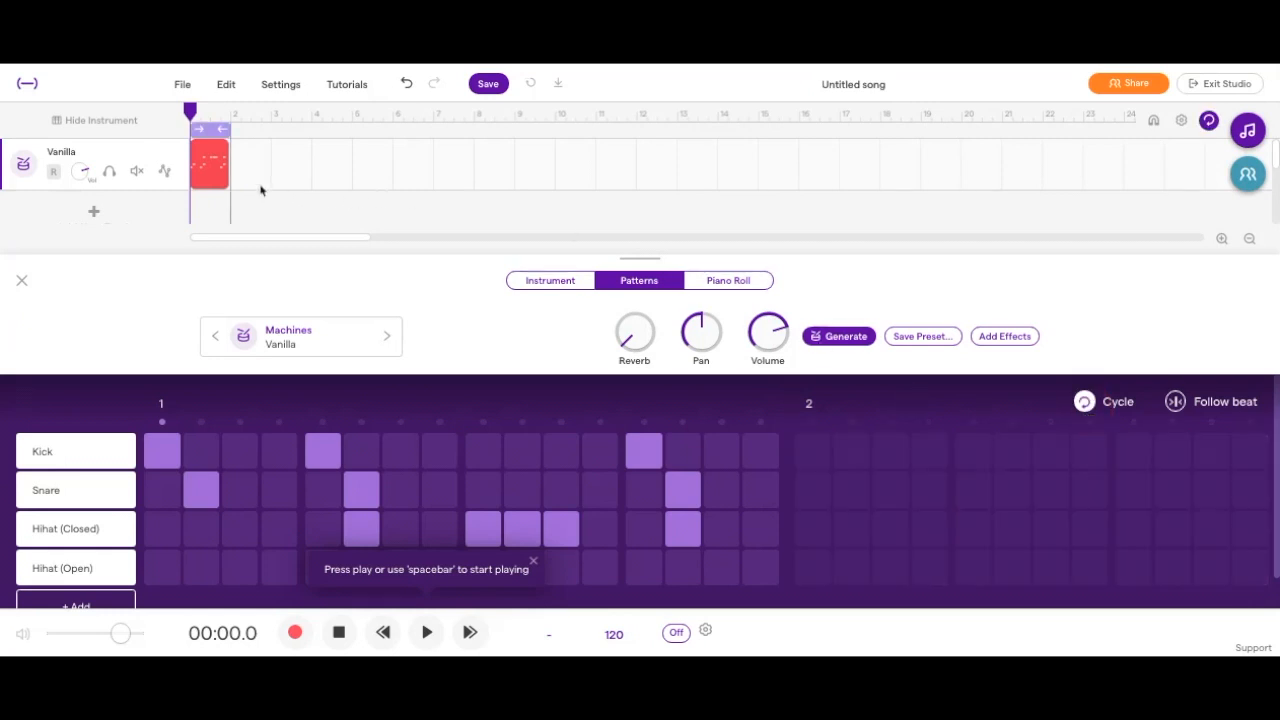
Play back the beat and remove the snare hits on steps 2 and 6 and the closed hi-hat on step 6.
key(space)
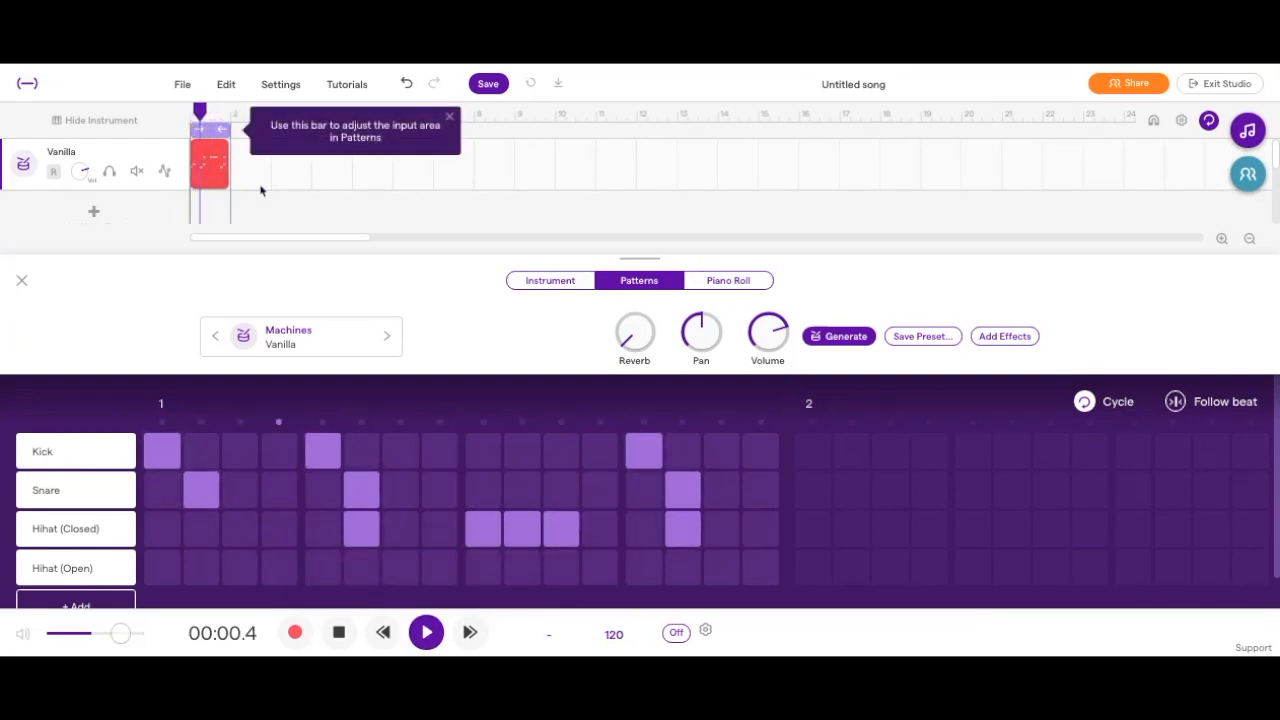
key(space)
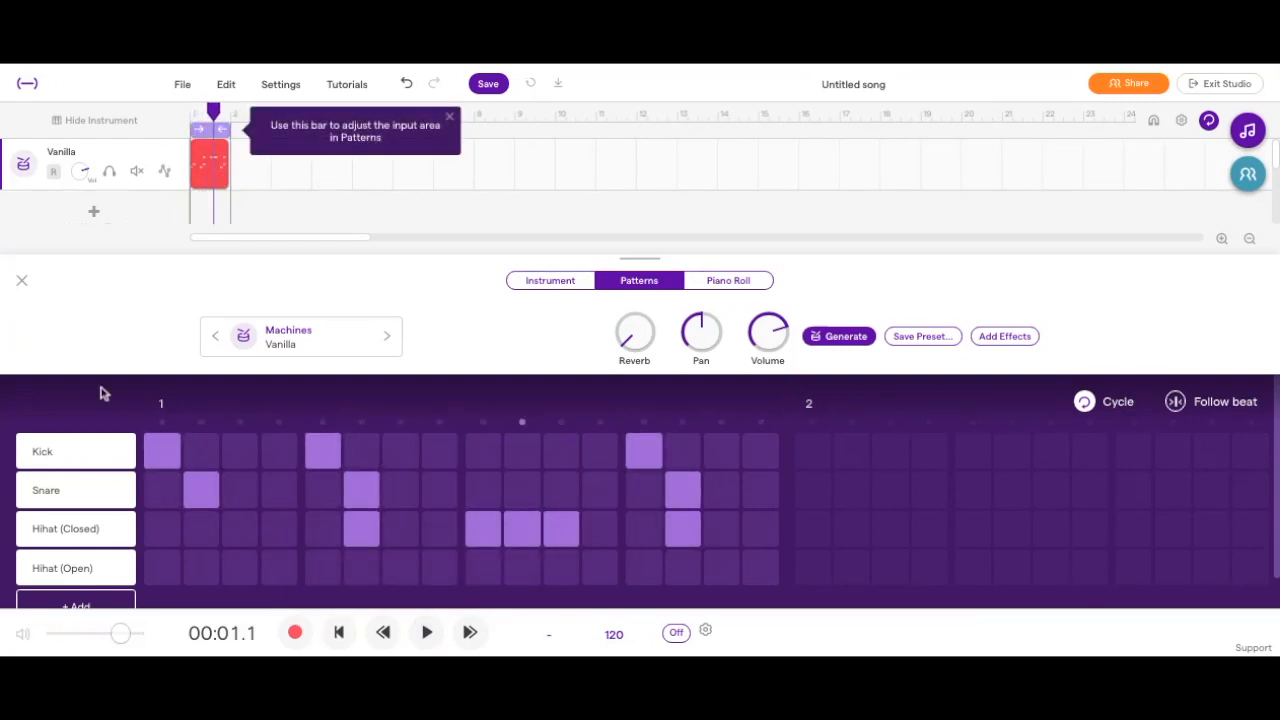
click(202, 489)
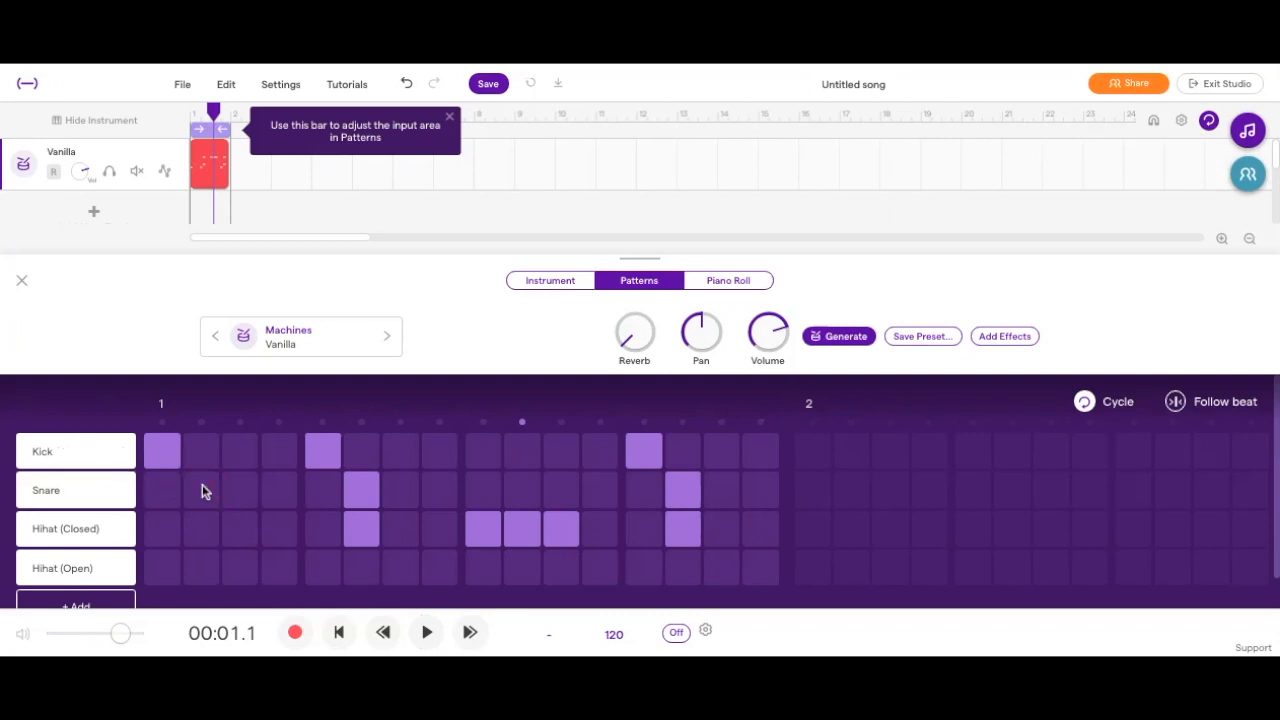
click(366, 497)
click(363, 528)
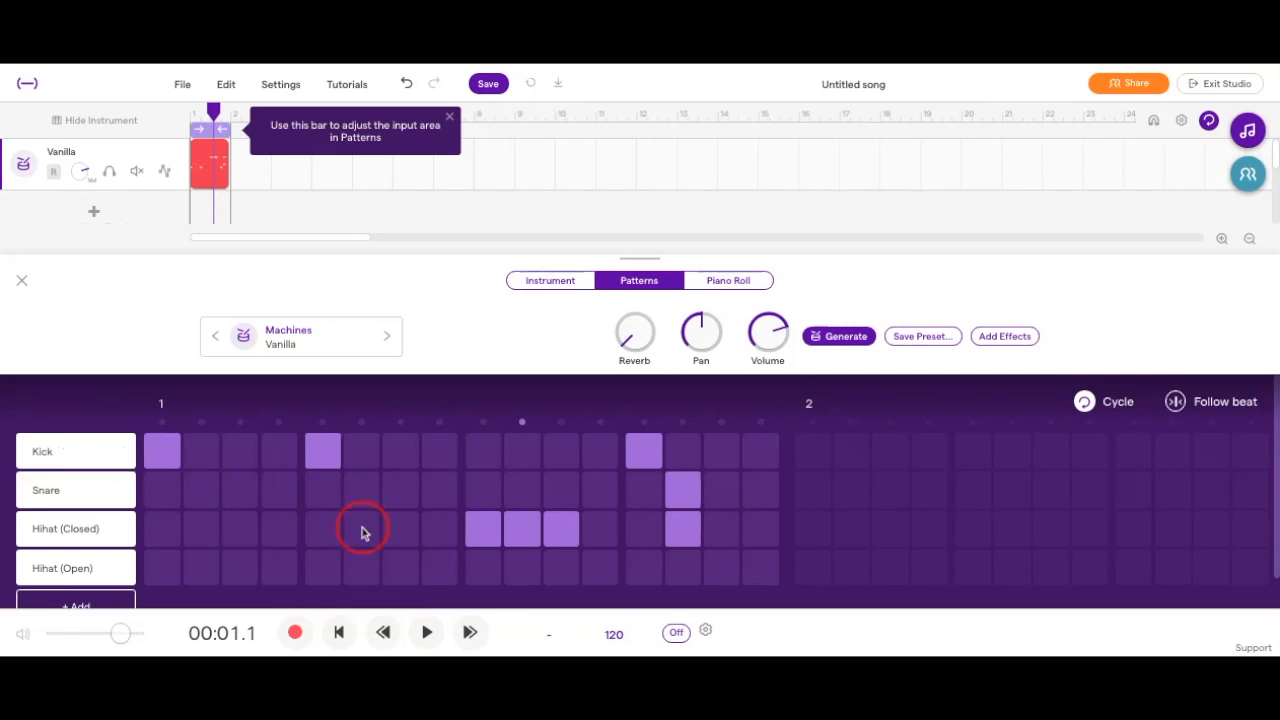
click(212, 503)
click(200, 490)
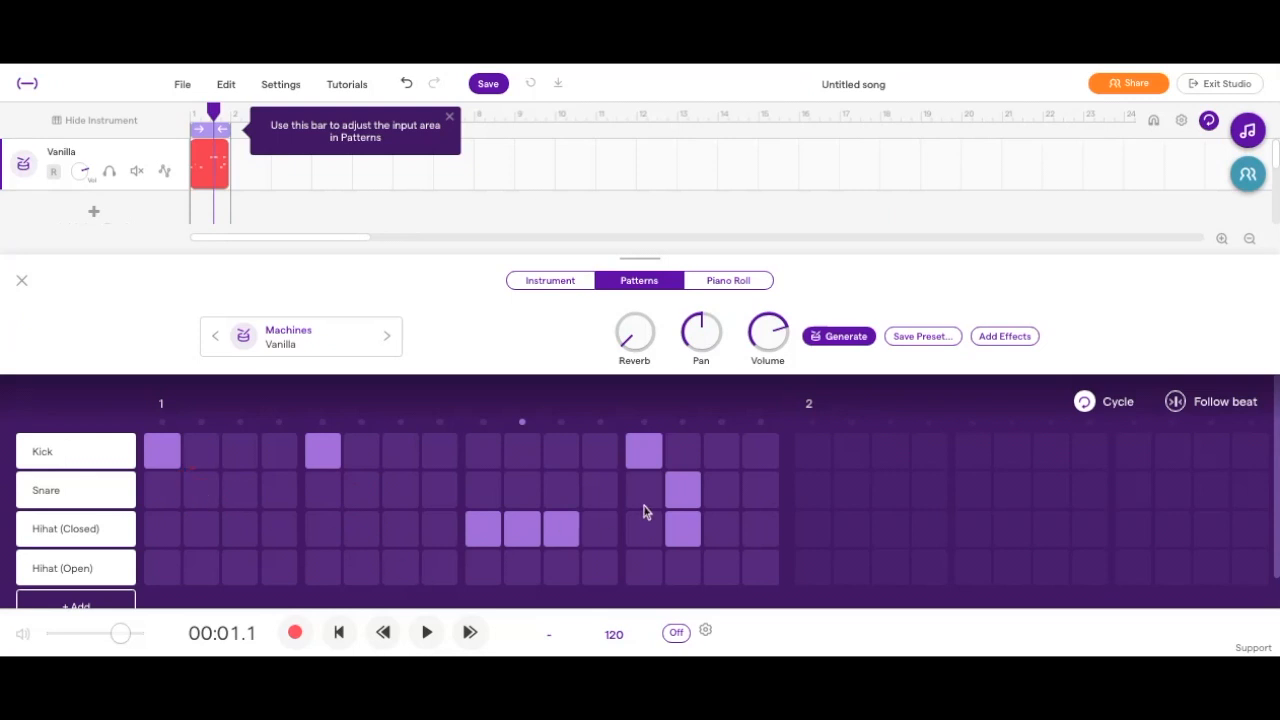
Close the pattern editor and add a new Grand Piano track.
click(22, 284)
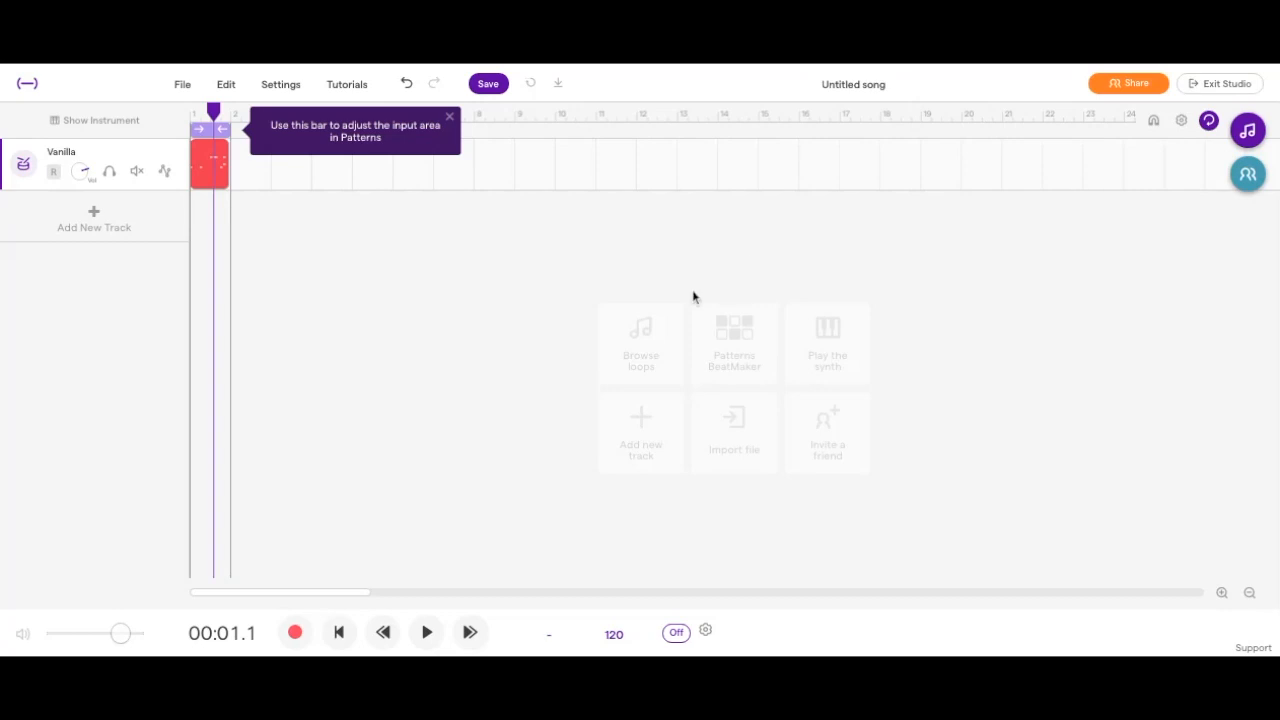
click(120, 240)
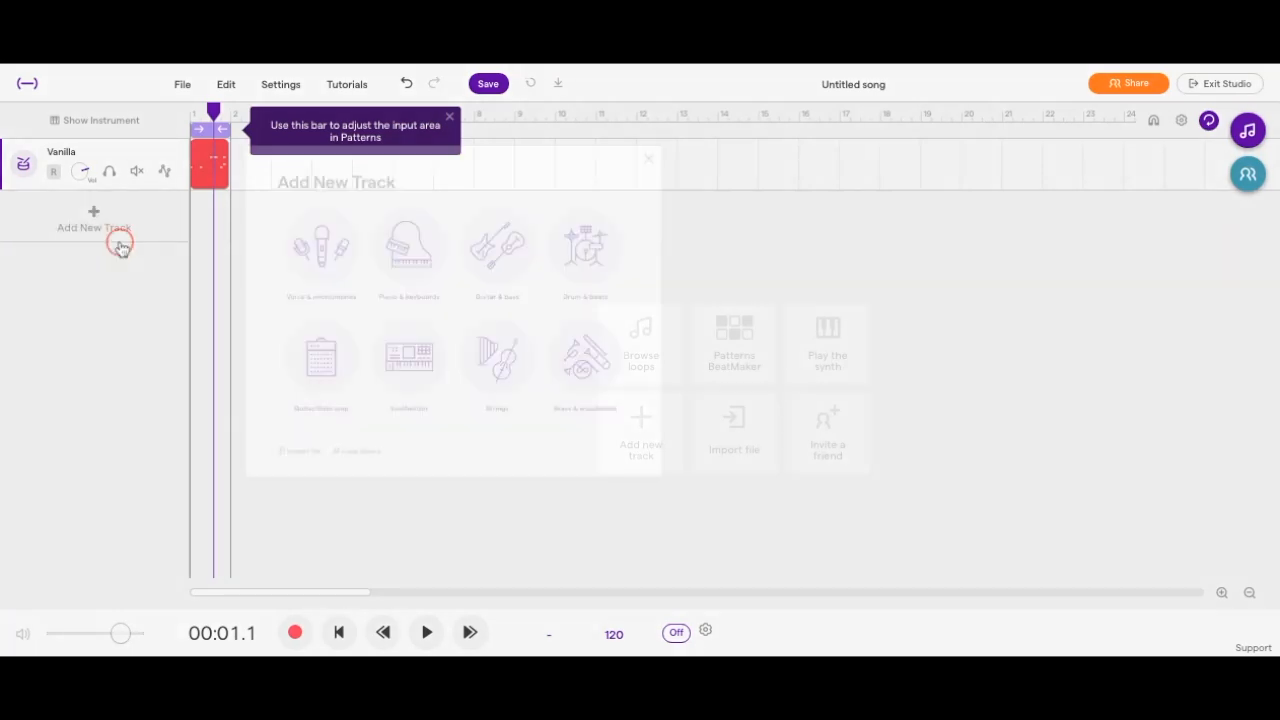
click(540, 289)
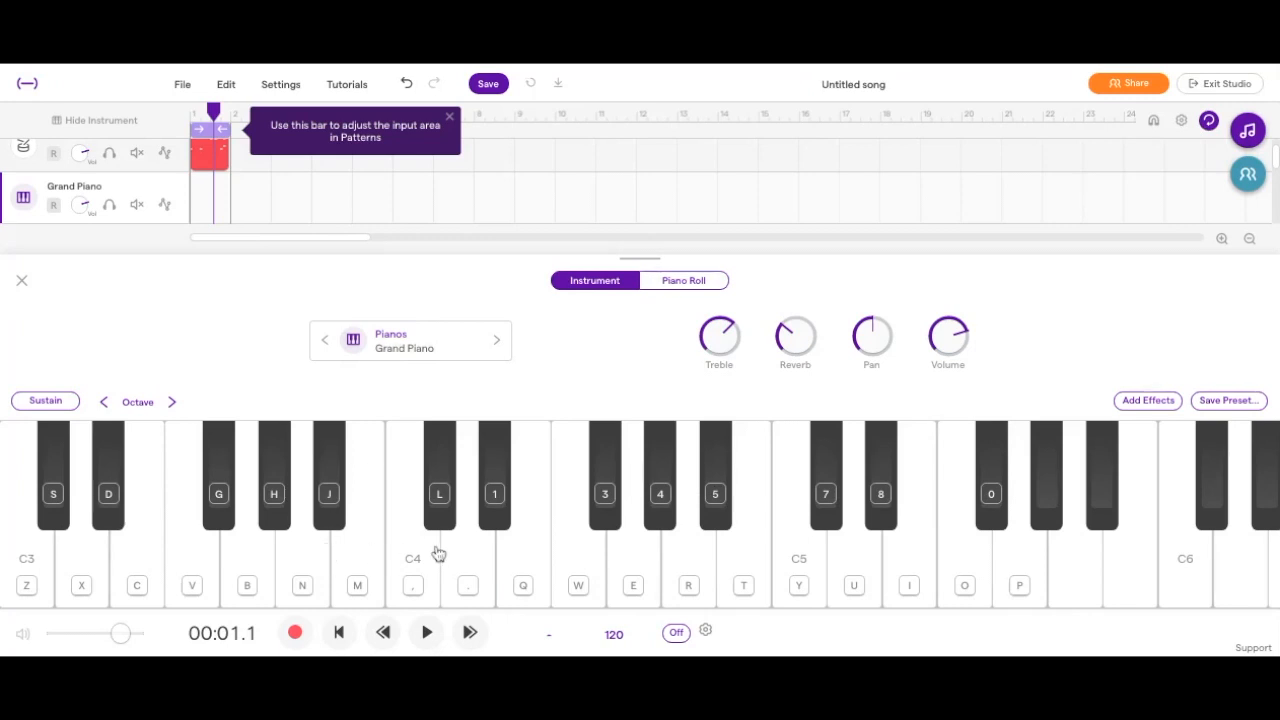
Play a few test notes on the Grand Piano, using D#3 and F#3.
key(d)
key(d)
key(g)
Browse the Guitar and Bass presets to Bass - Synth and try Beanie Bass and Brithop Bass on the piano track.
click(466, 355)
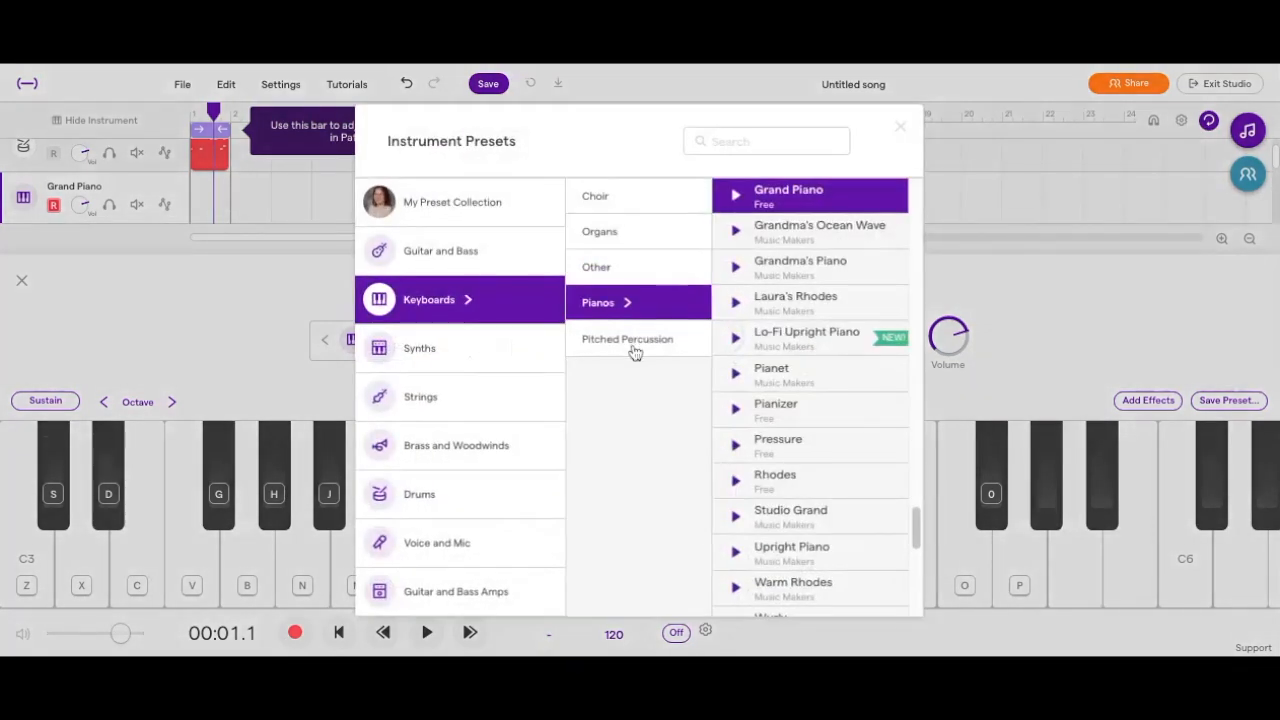
click(491, 252)
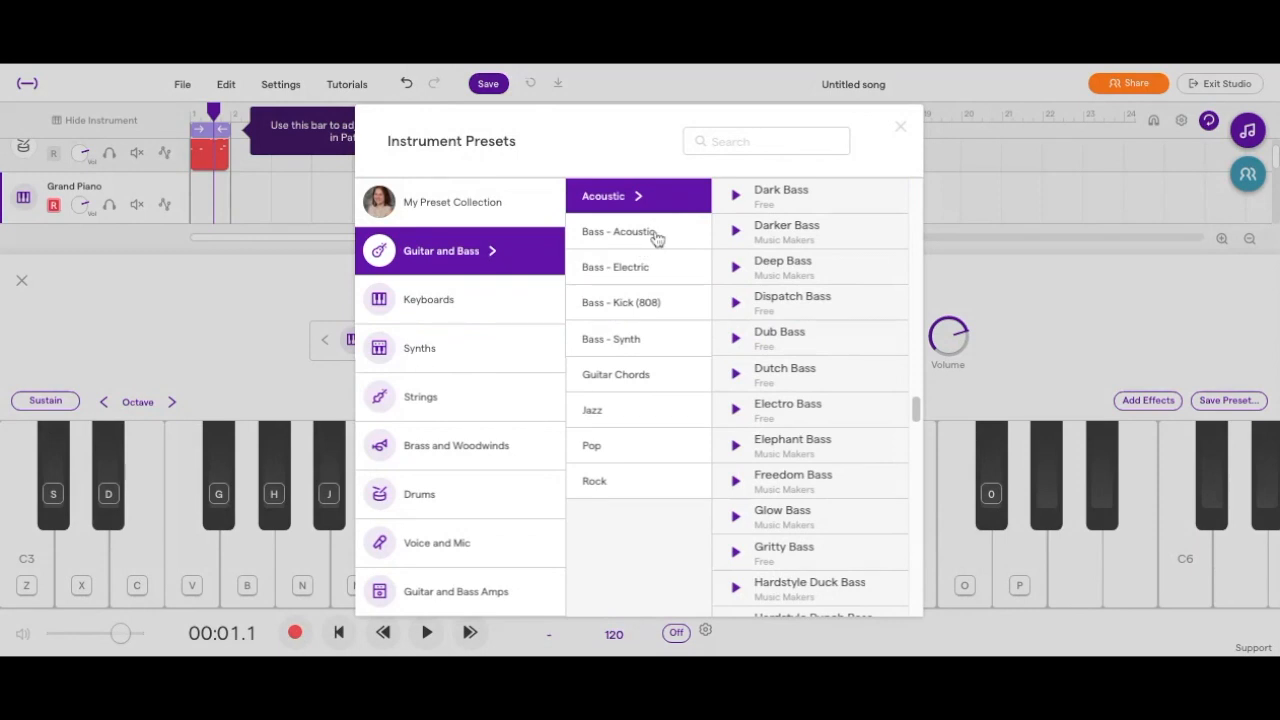
click(655, 338)
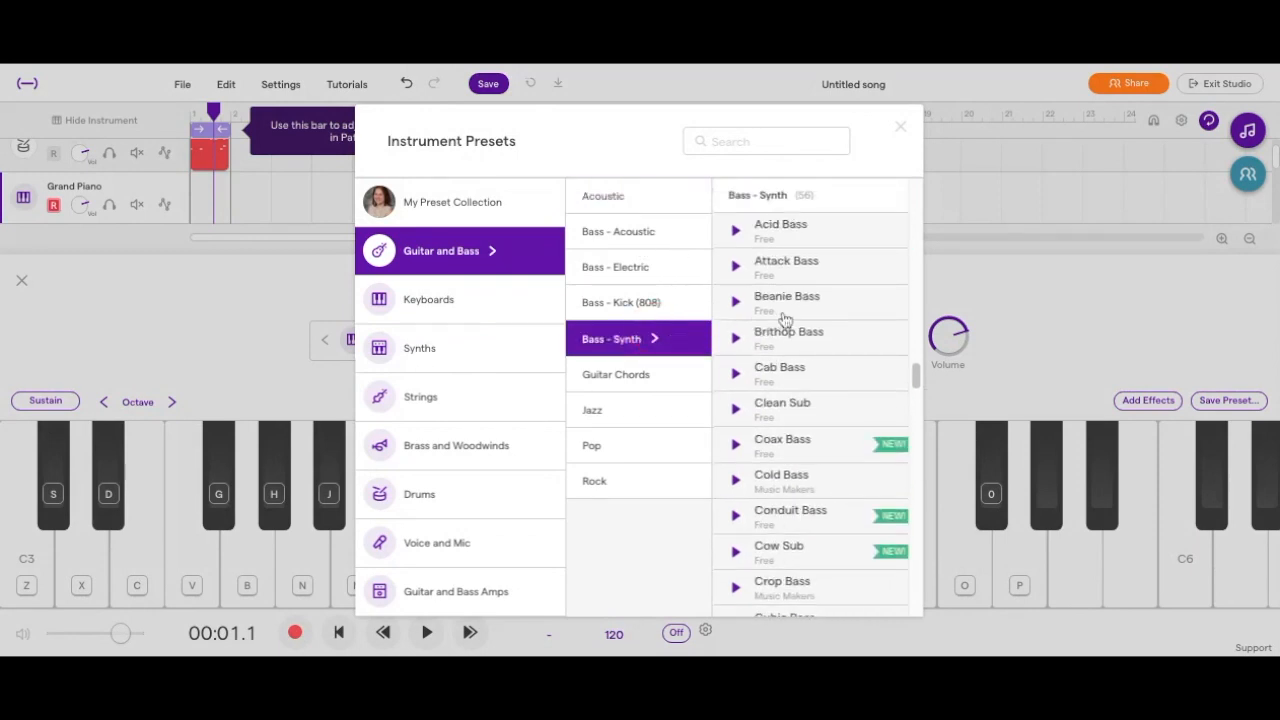
click(790, 312)
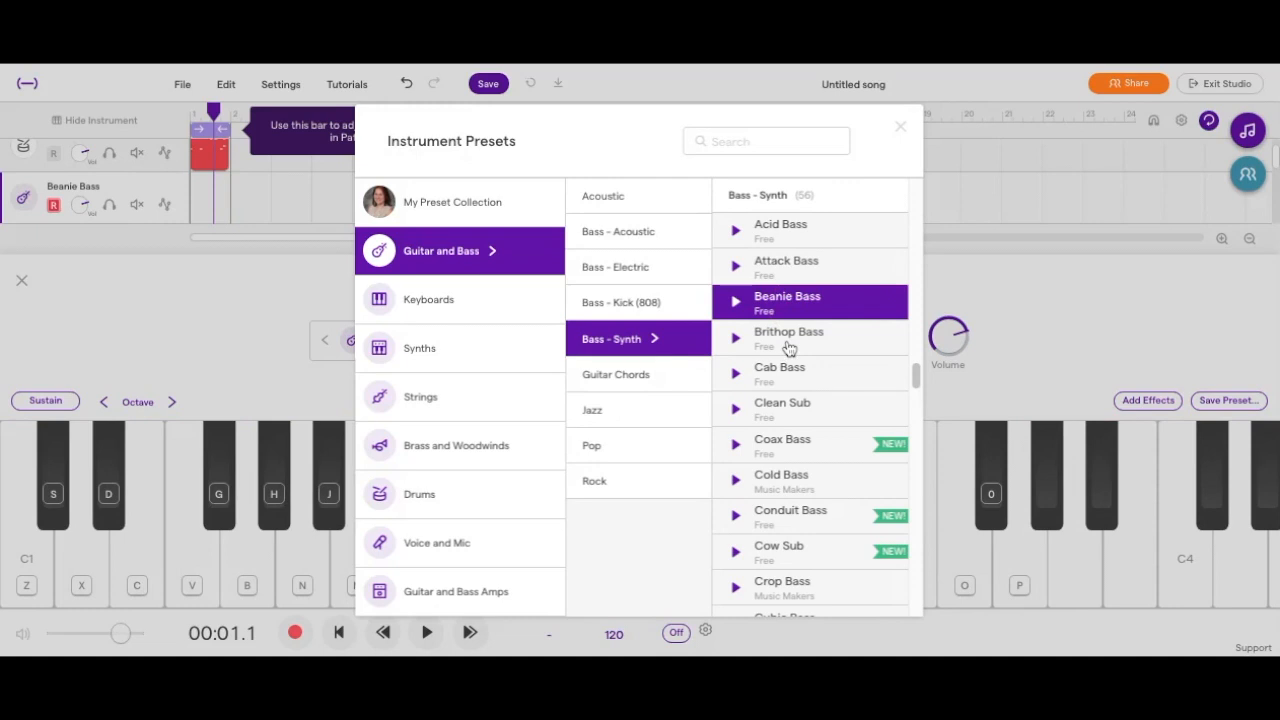
click(789, 346)
Preview Cab Bass, Clean Sub, Coax Bass and Conduit Bass, and set the track's instrument to Conduit Bass.
click(735, 373)
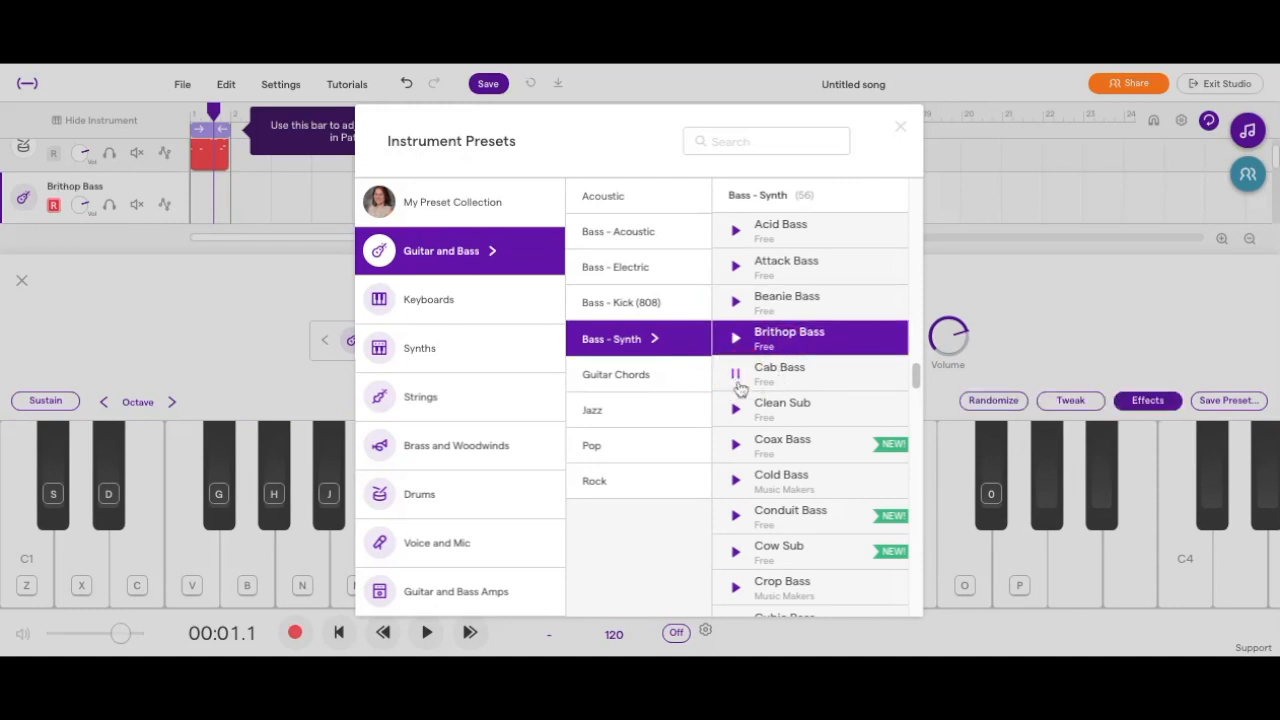
click(736, 412)
click(736, 447)
click(736, 515)
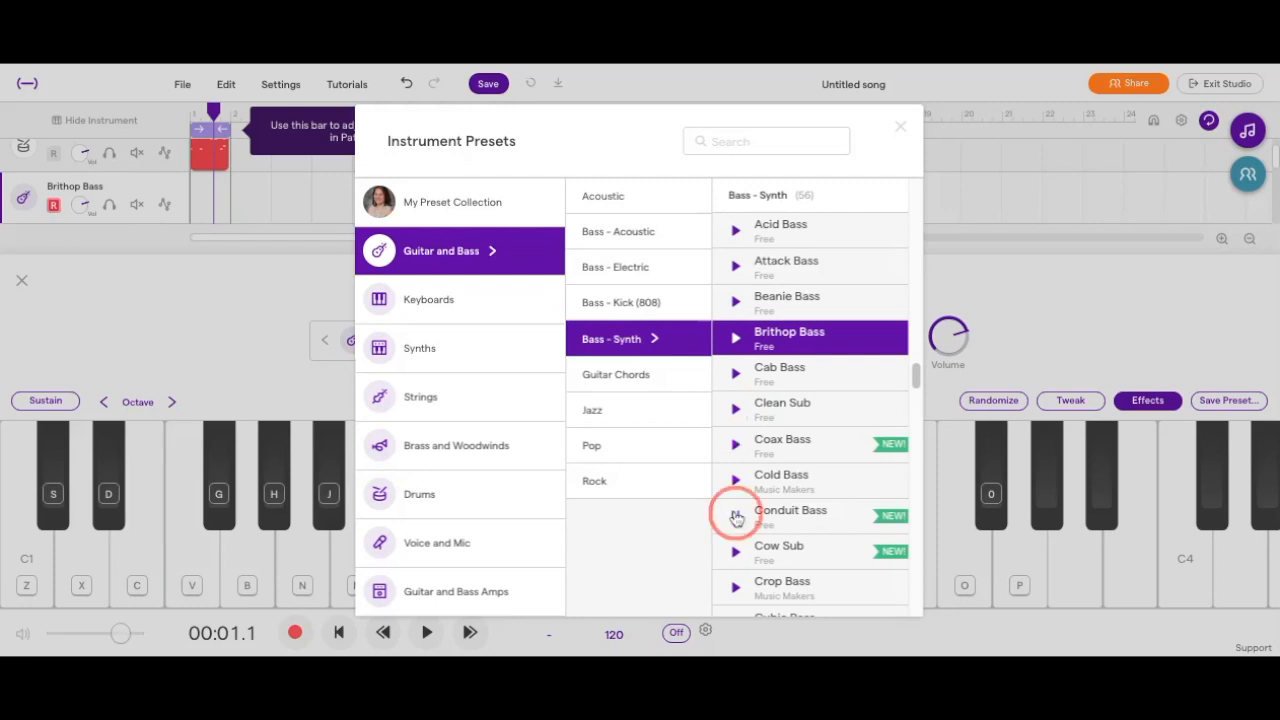
scroll(766, 488, down, 3)
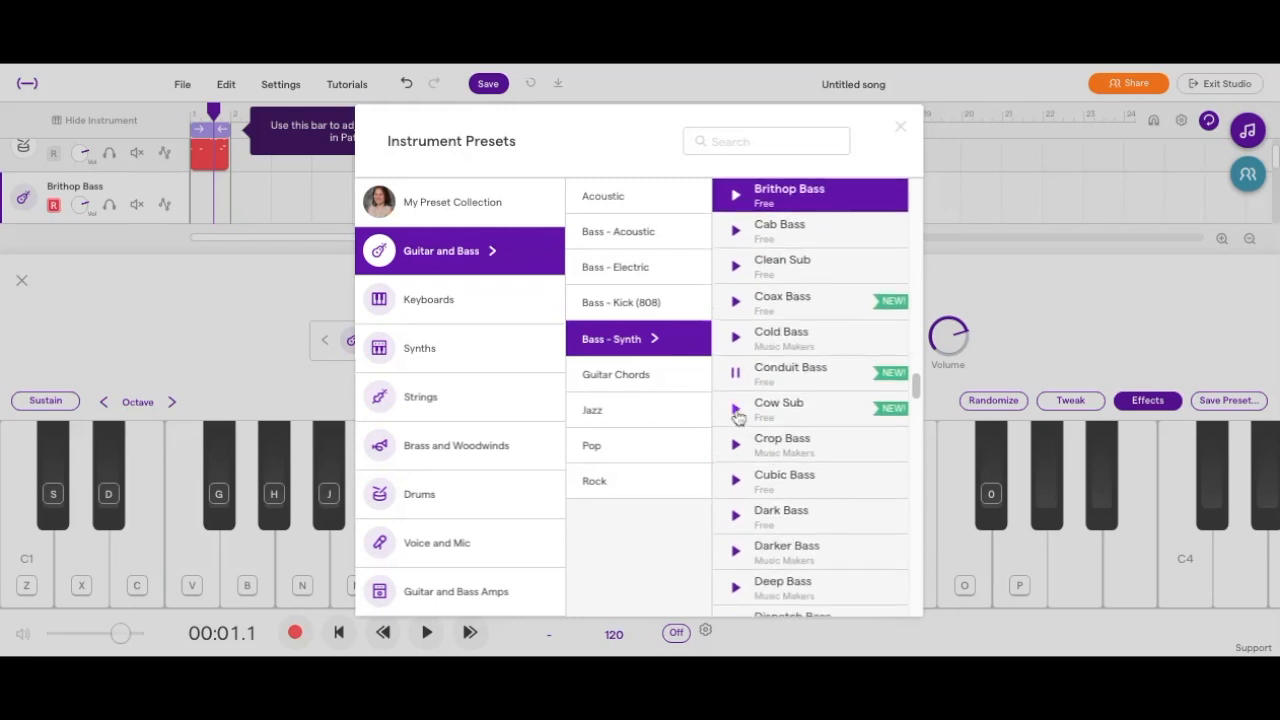
click(736, 373)
click(786, 373)
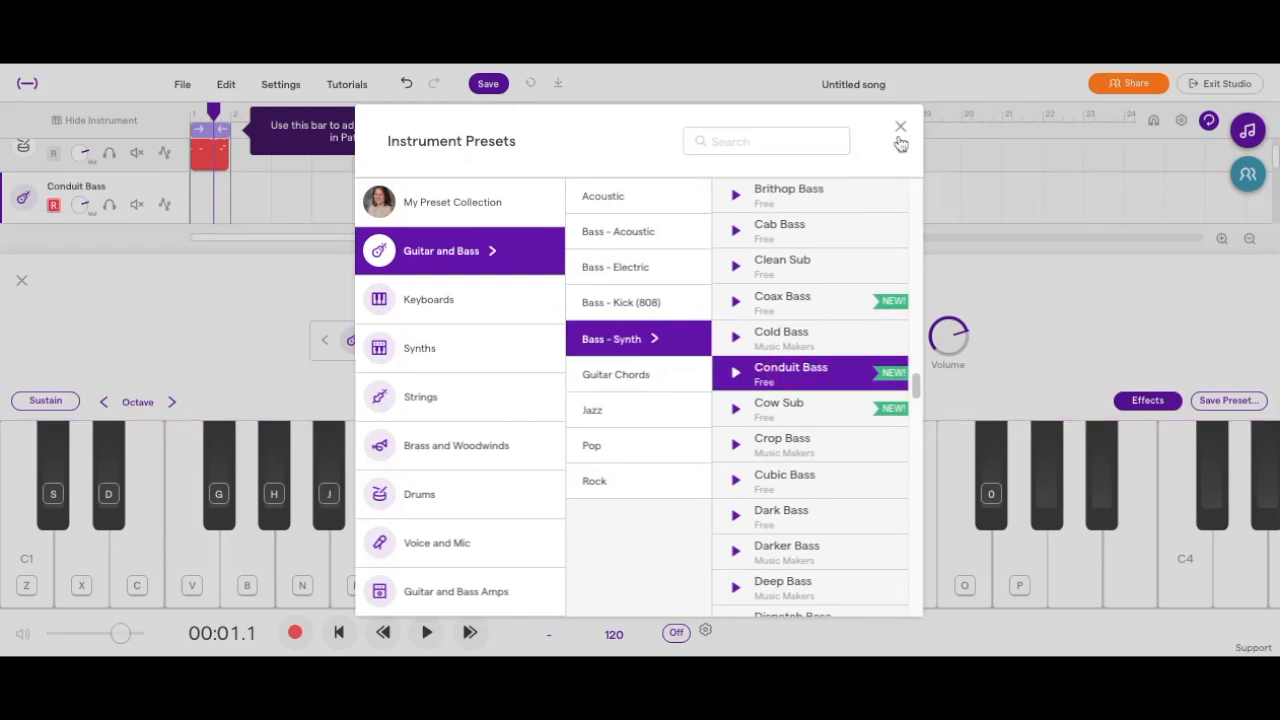
click(900, 128)
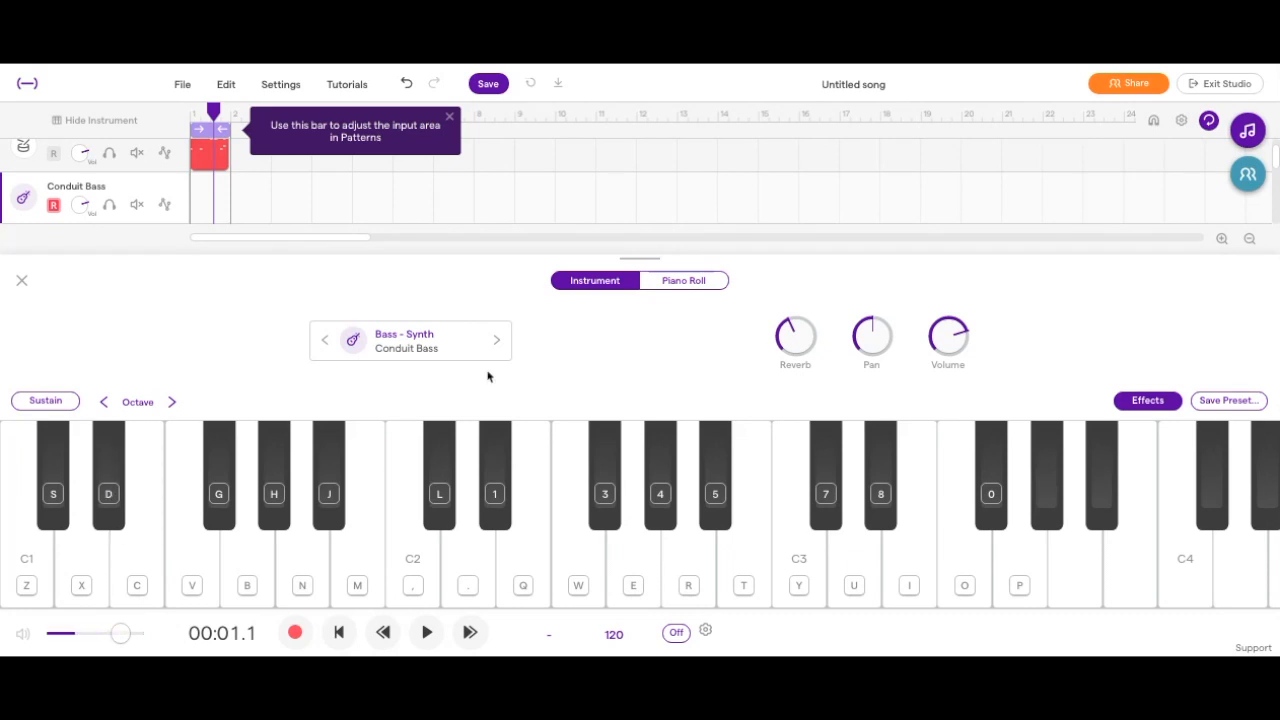
Raise the on-screen keyboard's octave range to start at C3 and play repeated C#4 test notes.
click(174, 402)
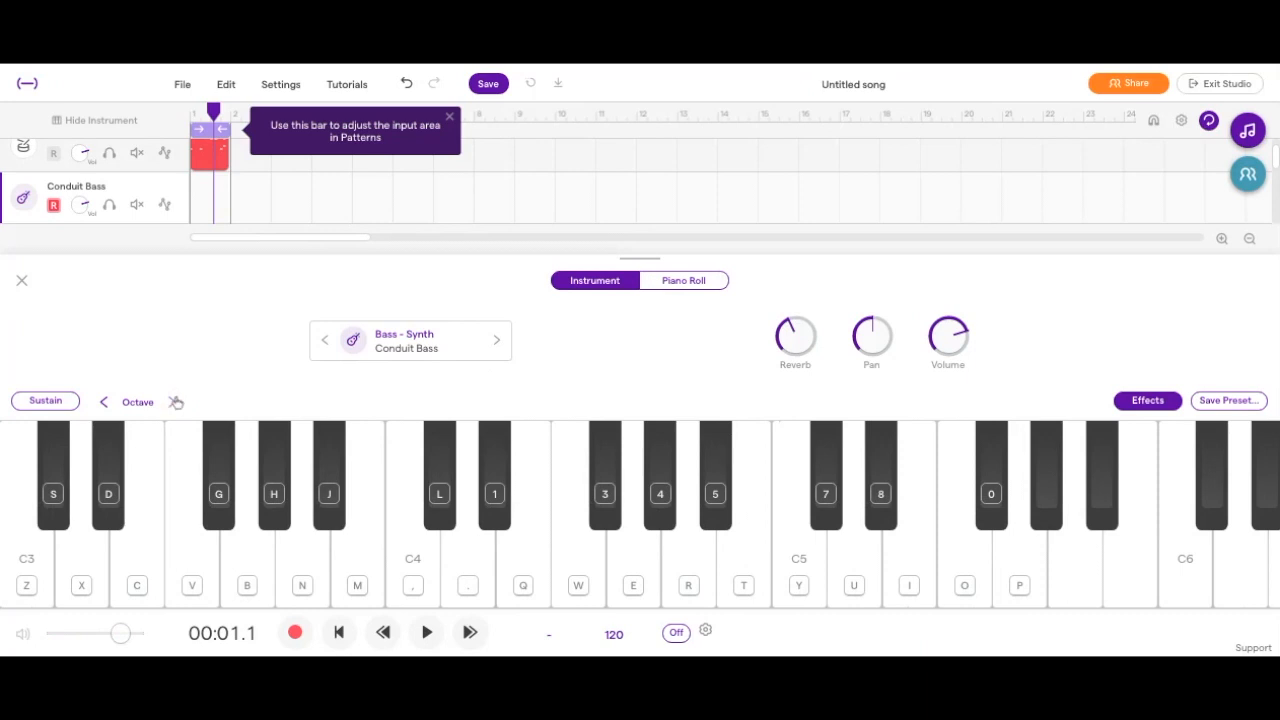
key(l)
key(l)
key(l)
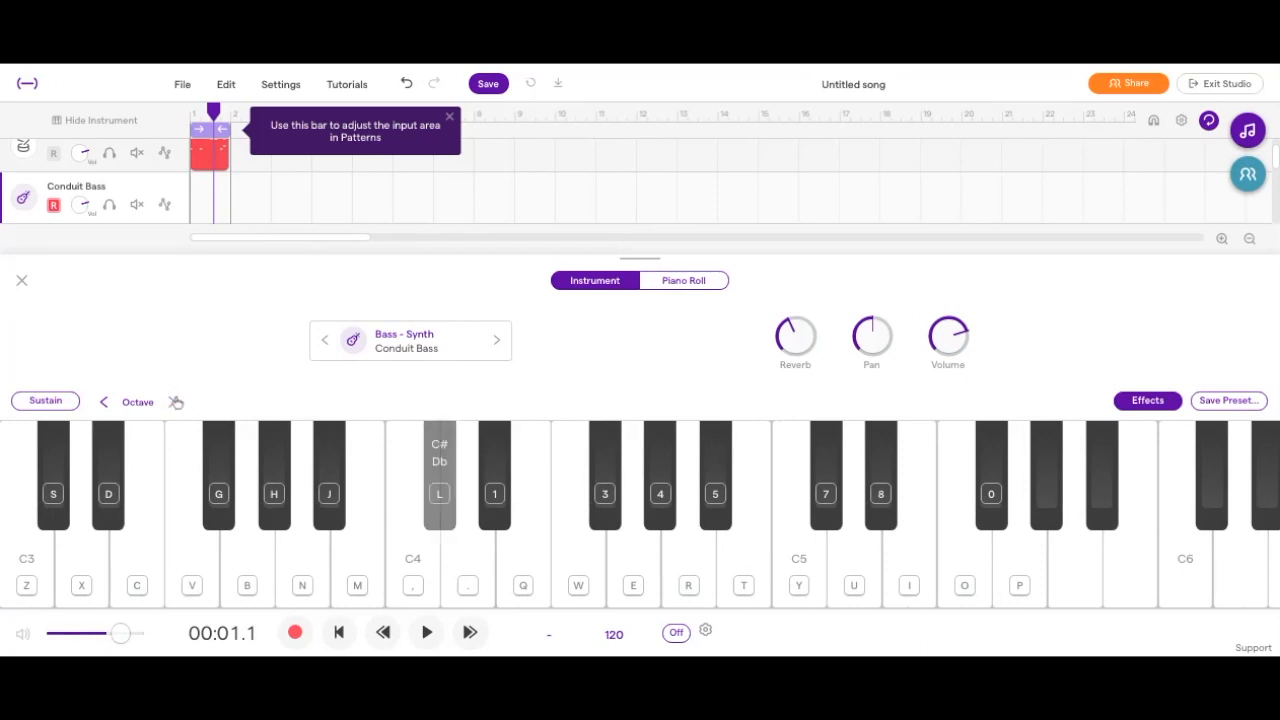
Lower the on-screen keyboard's octave range to start at C1 and try bass notes including D#1, F#1 and G#1.
key(j)
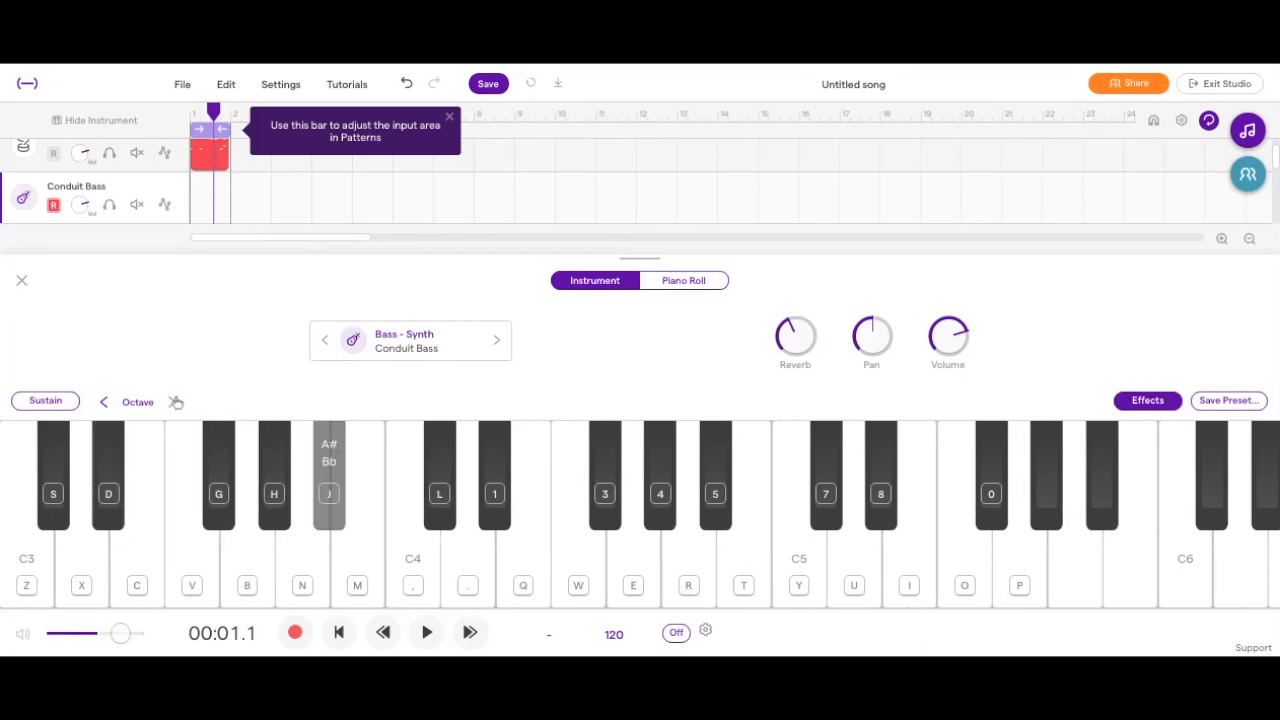
click(105, 404)
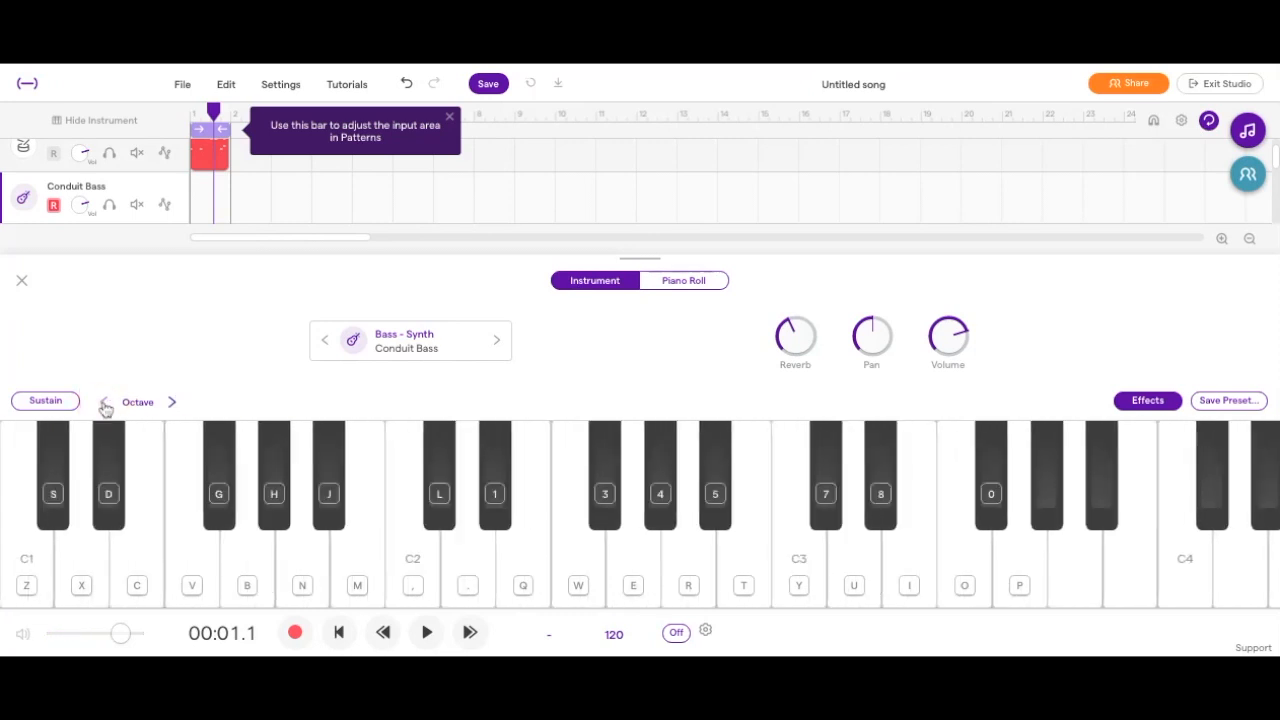
key(8)
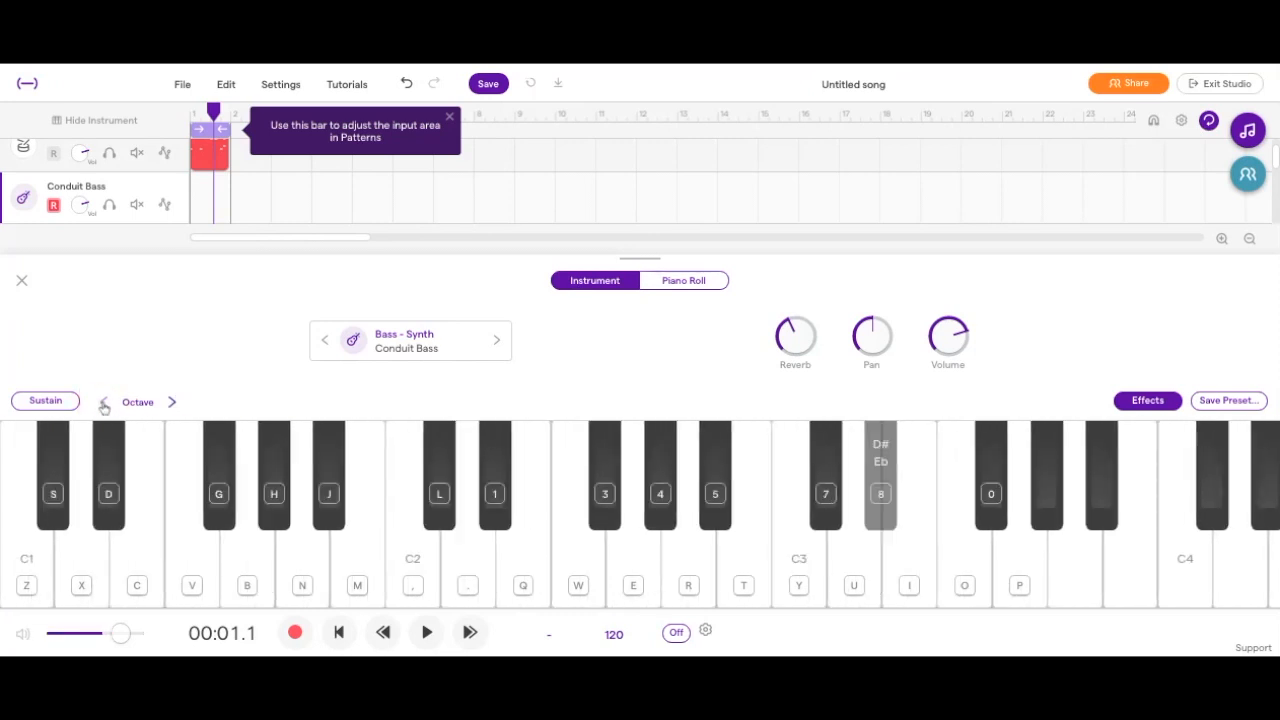
key(4)
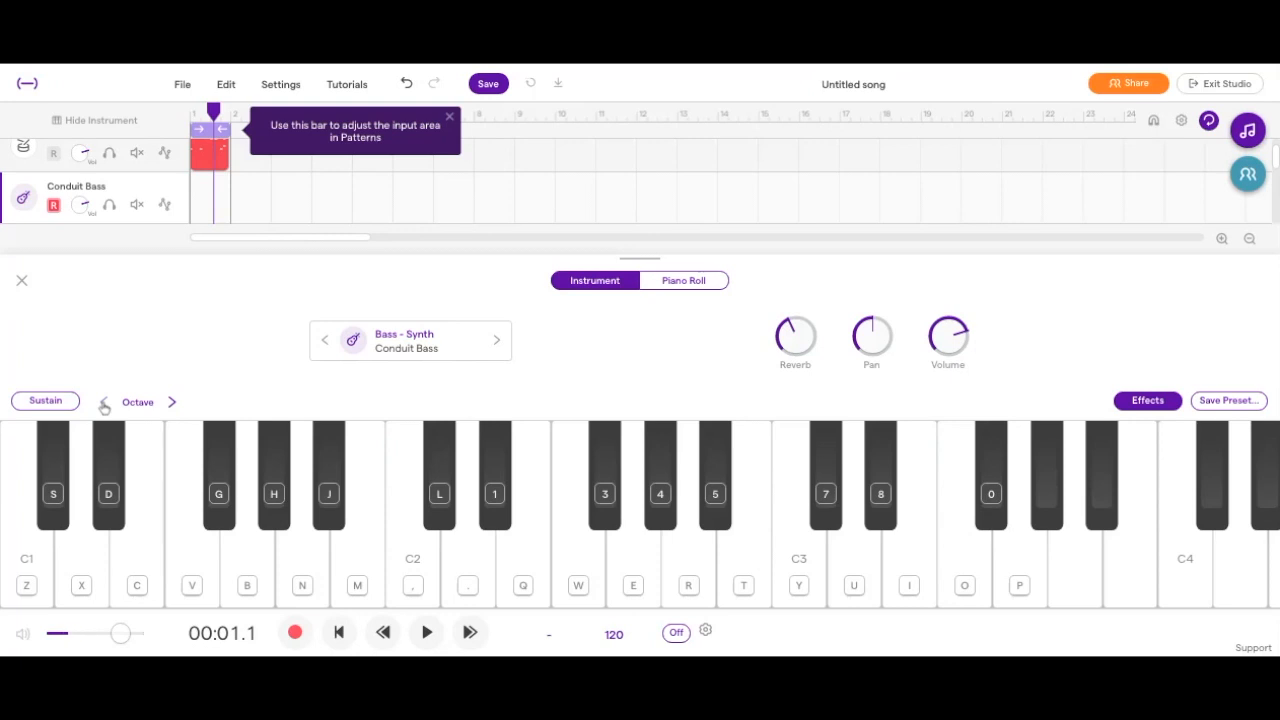
key(d)
key(g)
key(g)
key(h)
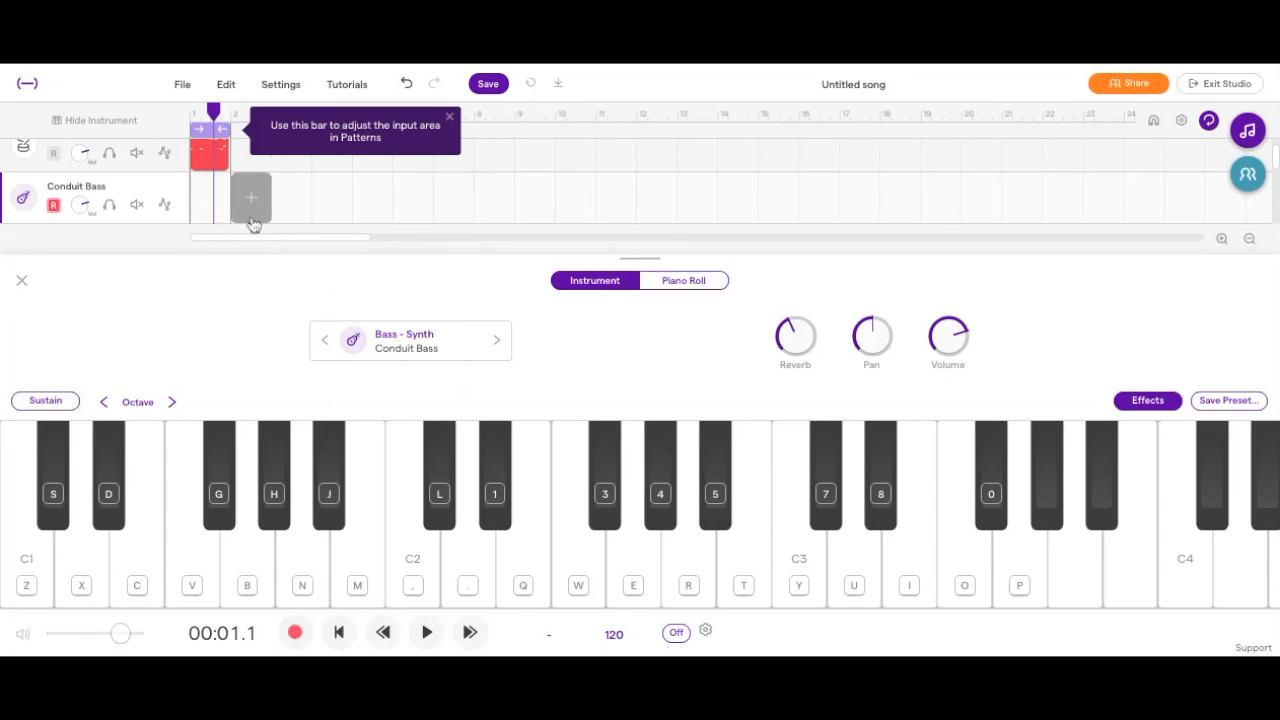
click(295, 633)
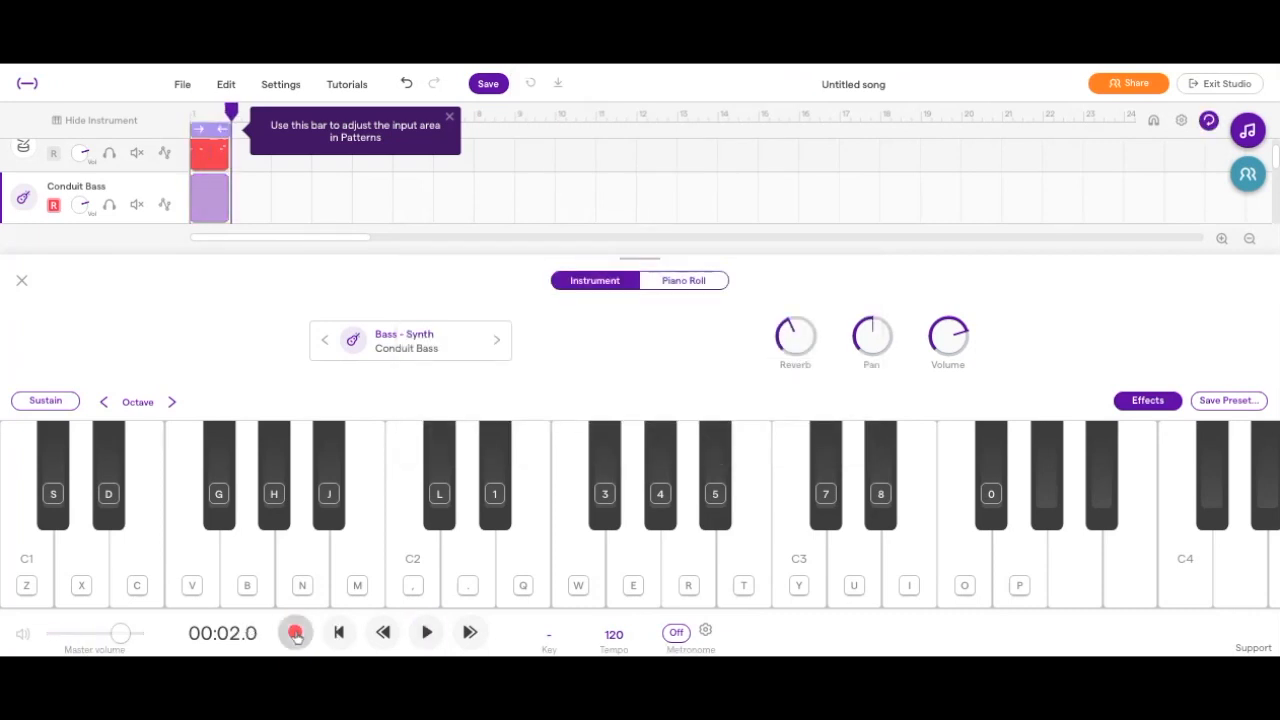
key(space)
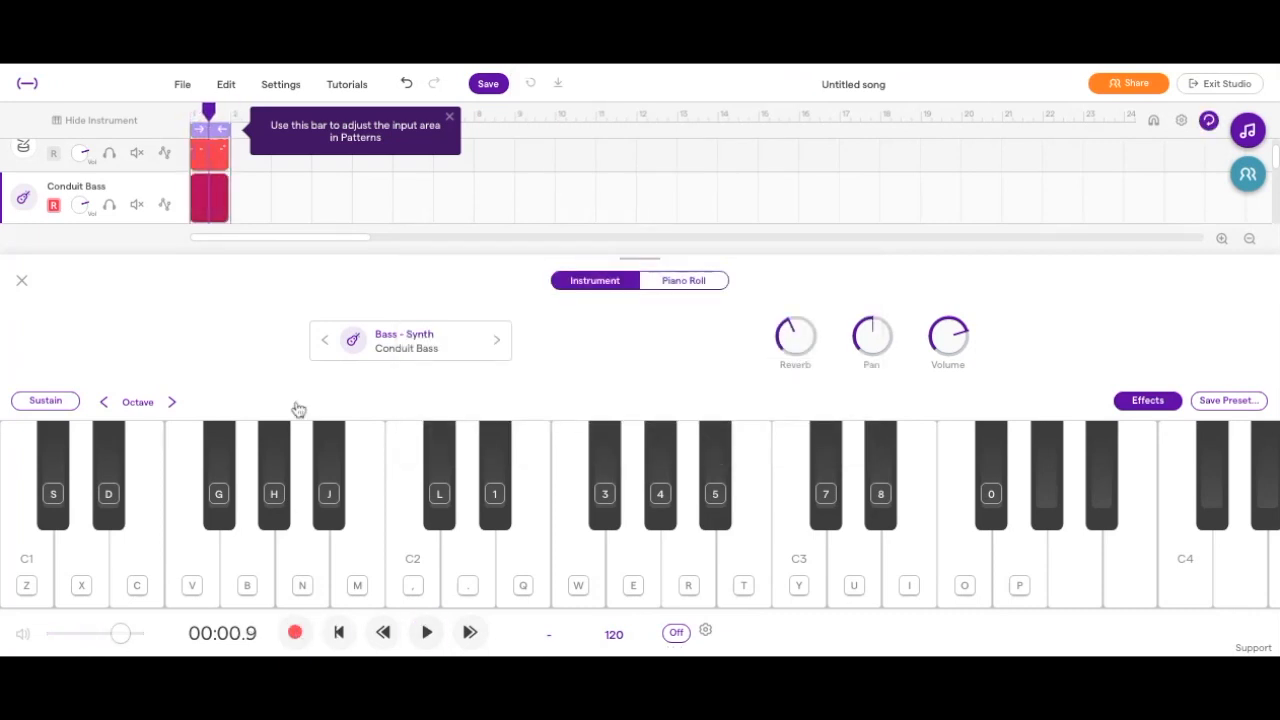
click(215, 197)
key(Delete)
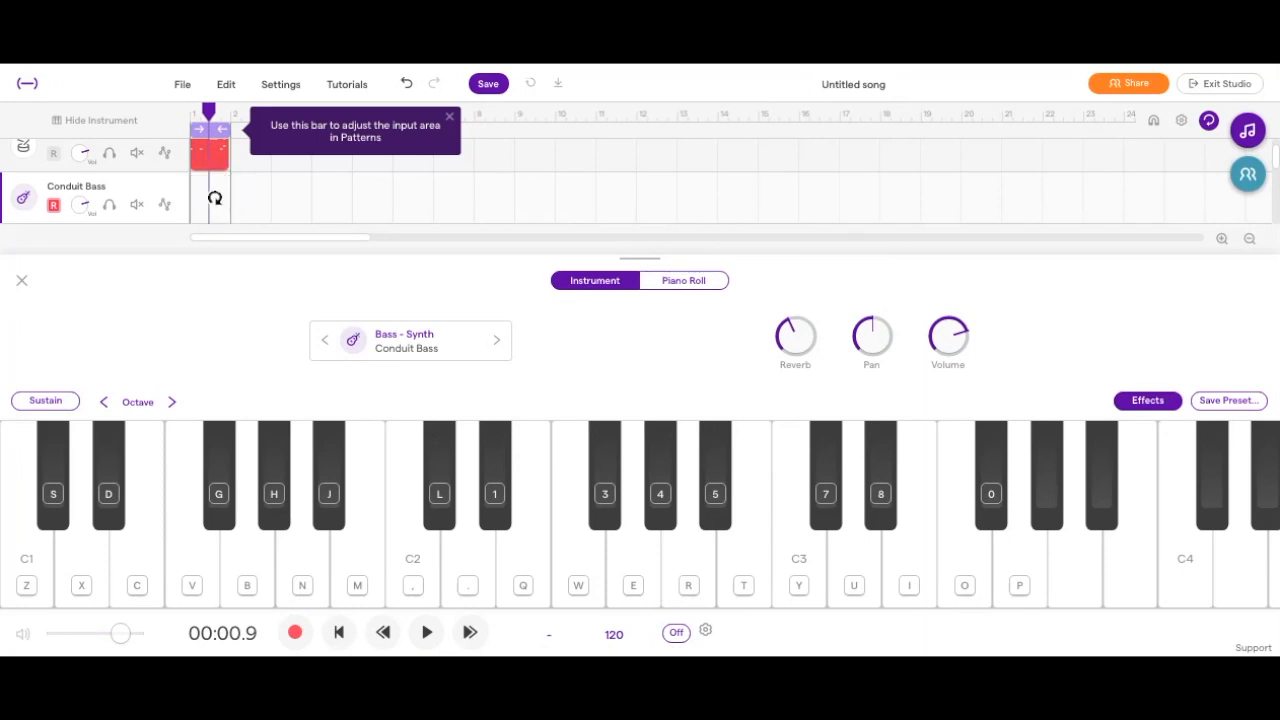
With cycle playback turned off and the playhead at the song's start, loop the Vanilla drum region out to bar 11.
click(1209, 120)
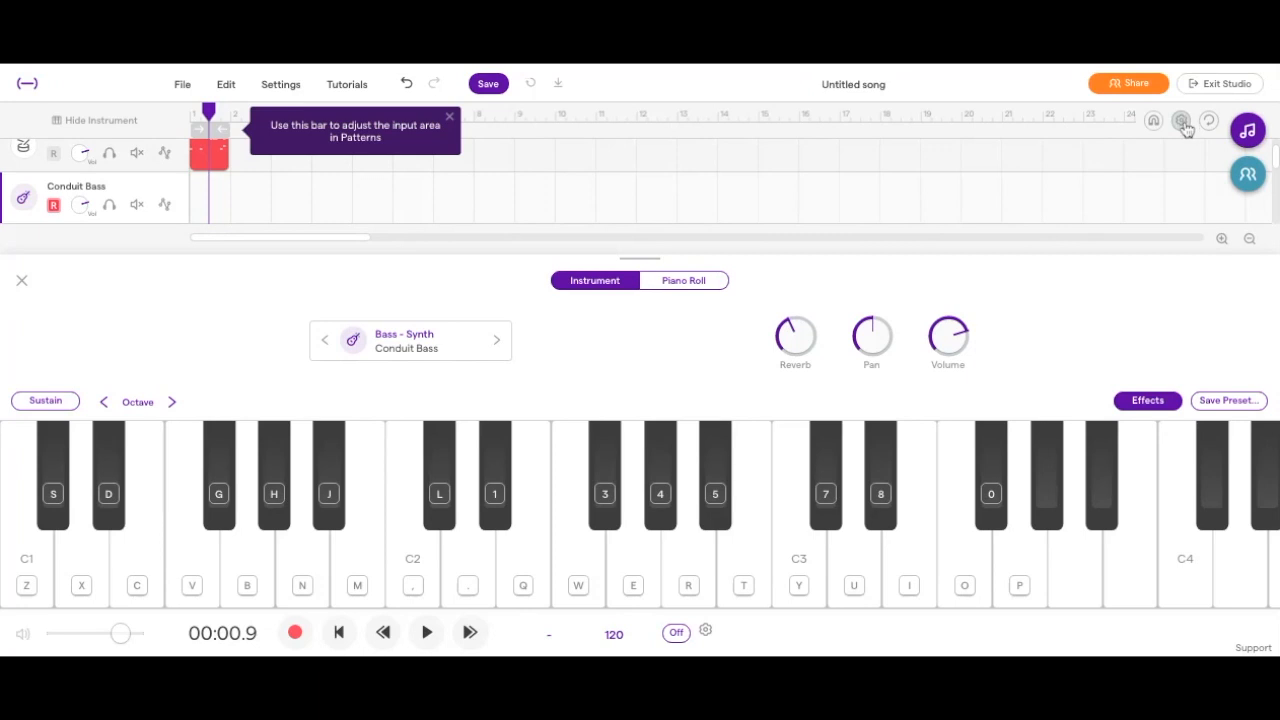
drag(211, 112, 189, 110)
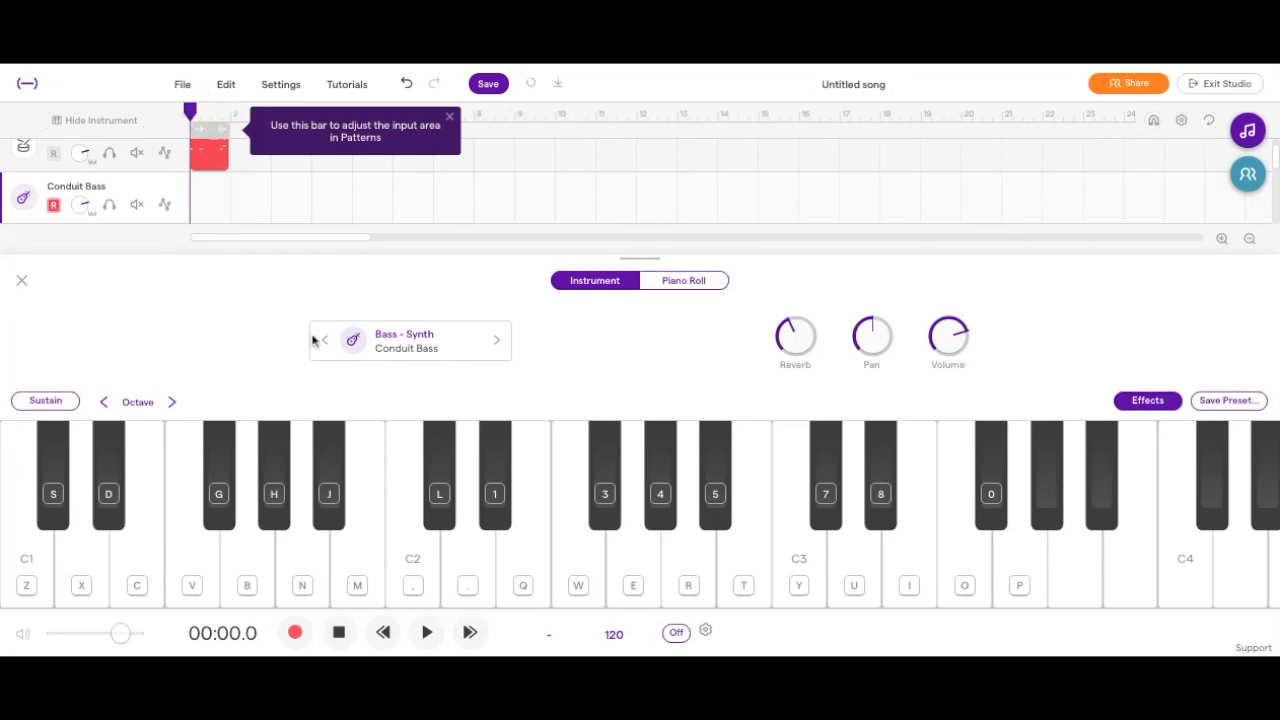
drag(226, 146, 593, 181)
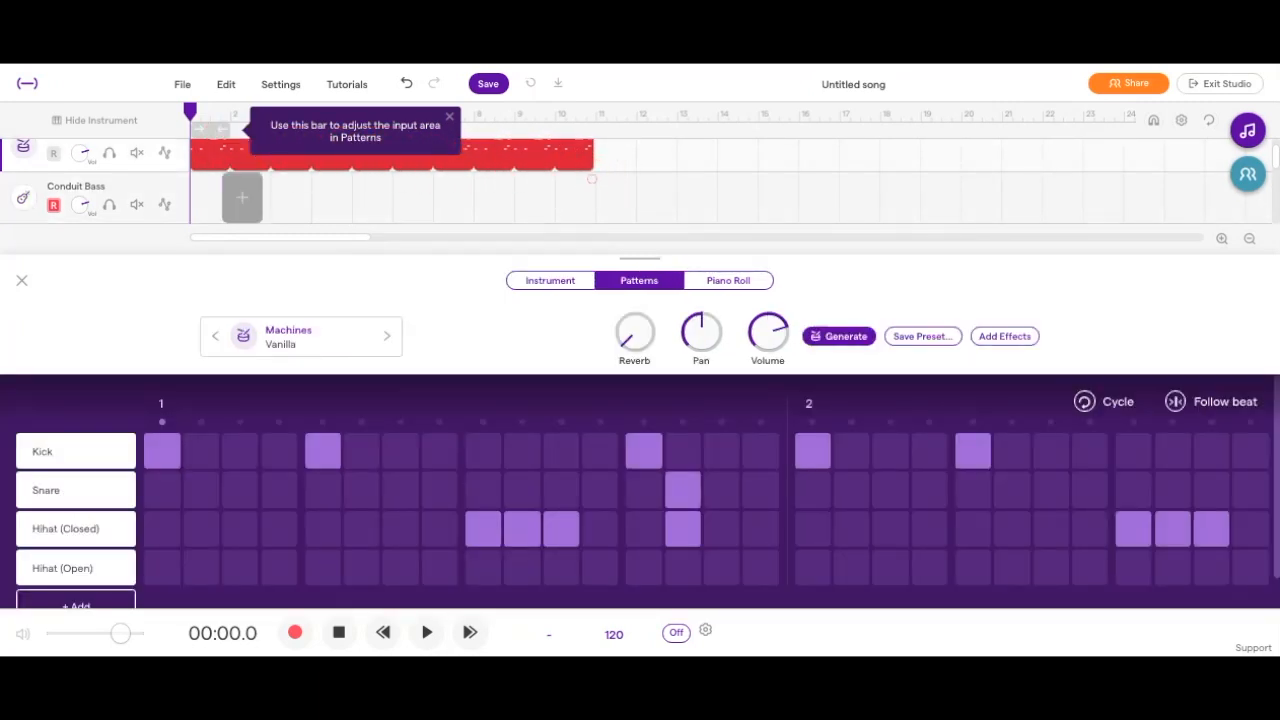
Record a bass line on the Conduit Bass track from the song's start to about bar 10, using F#1, G#1 and A#1.
click(135, 192)
click(21, 281)
click(23, 216)
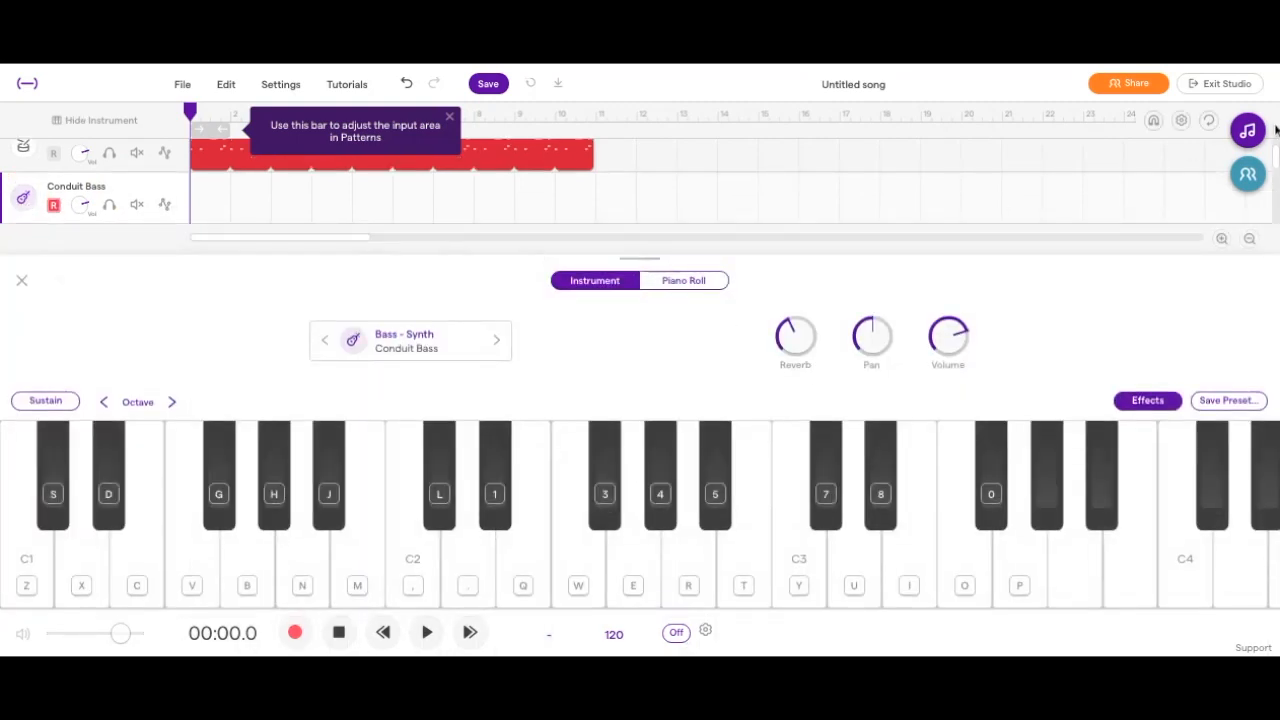
click(295, 634)
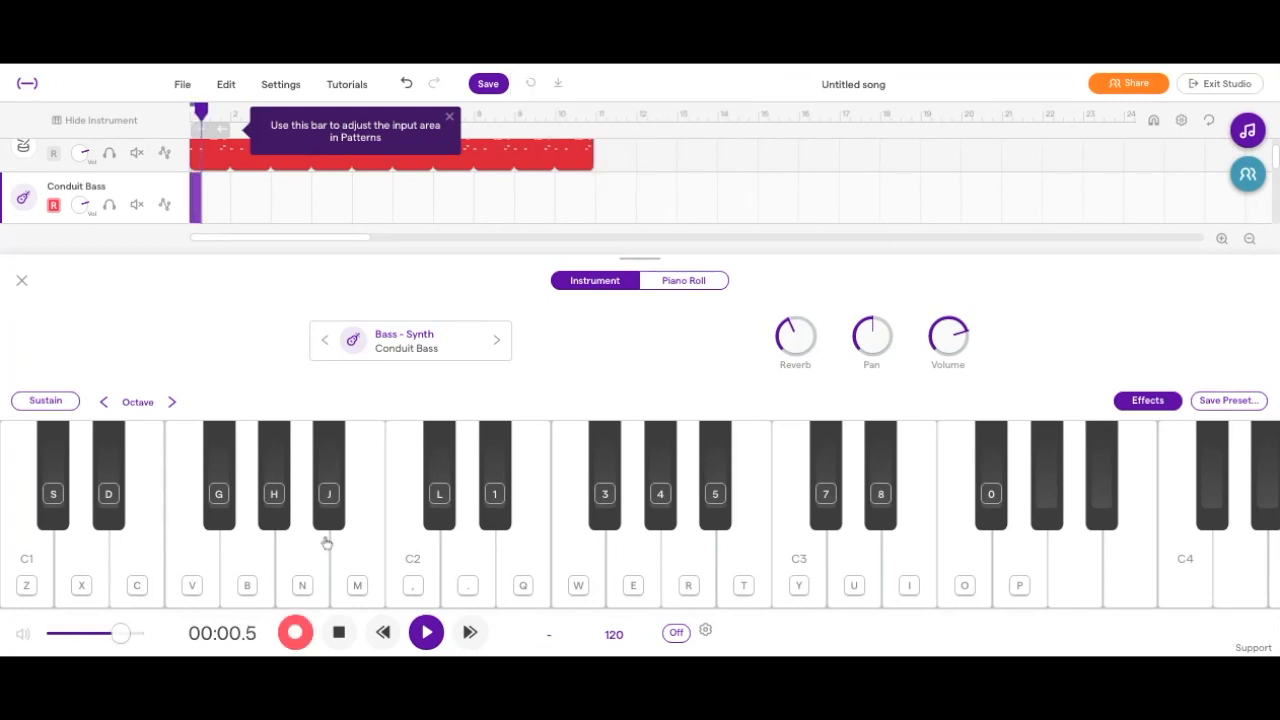
key(g)
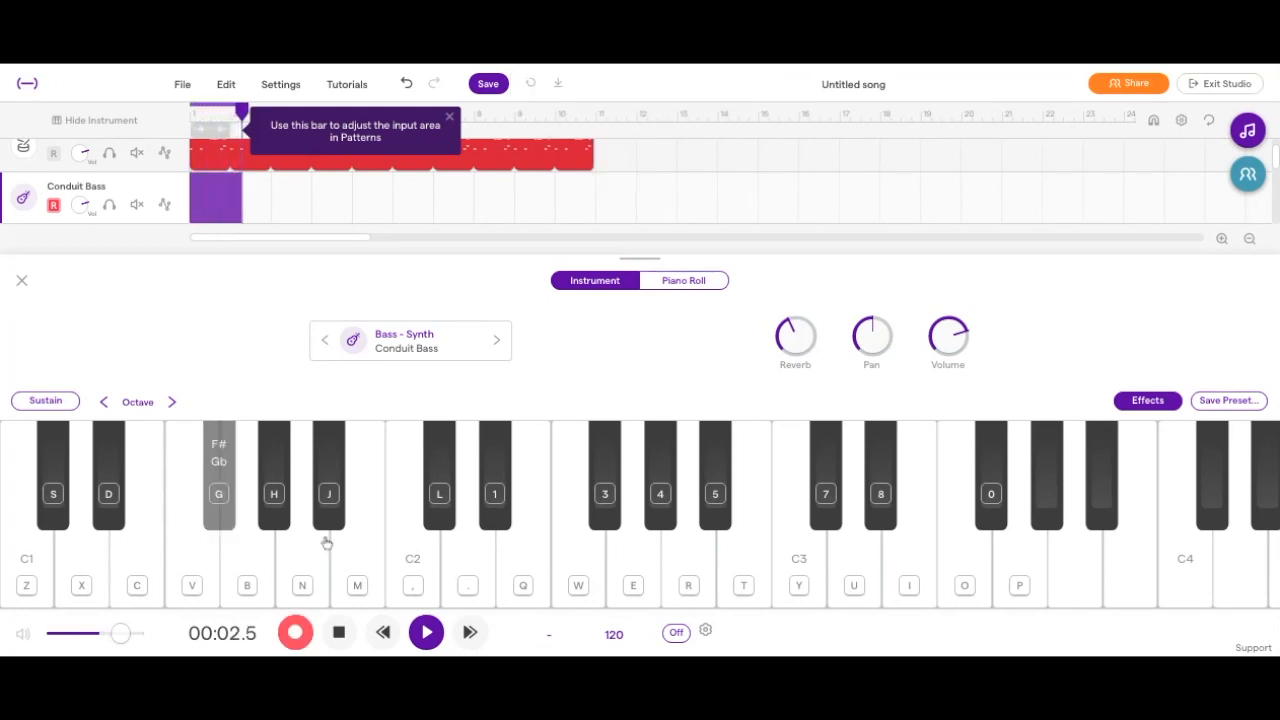
key(h)
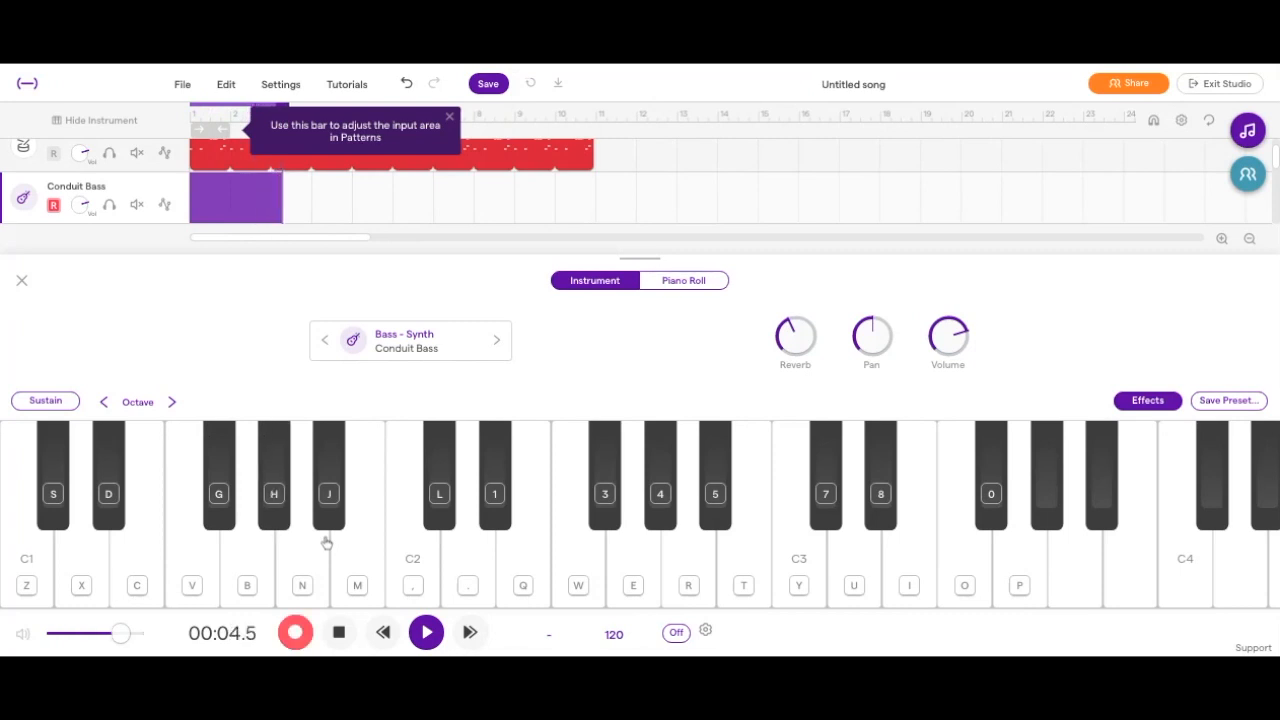
key(g)
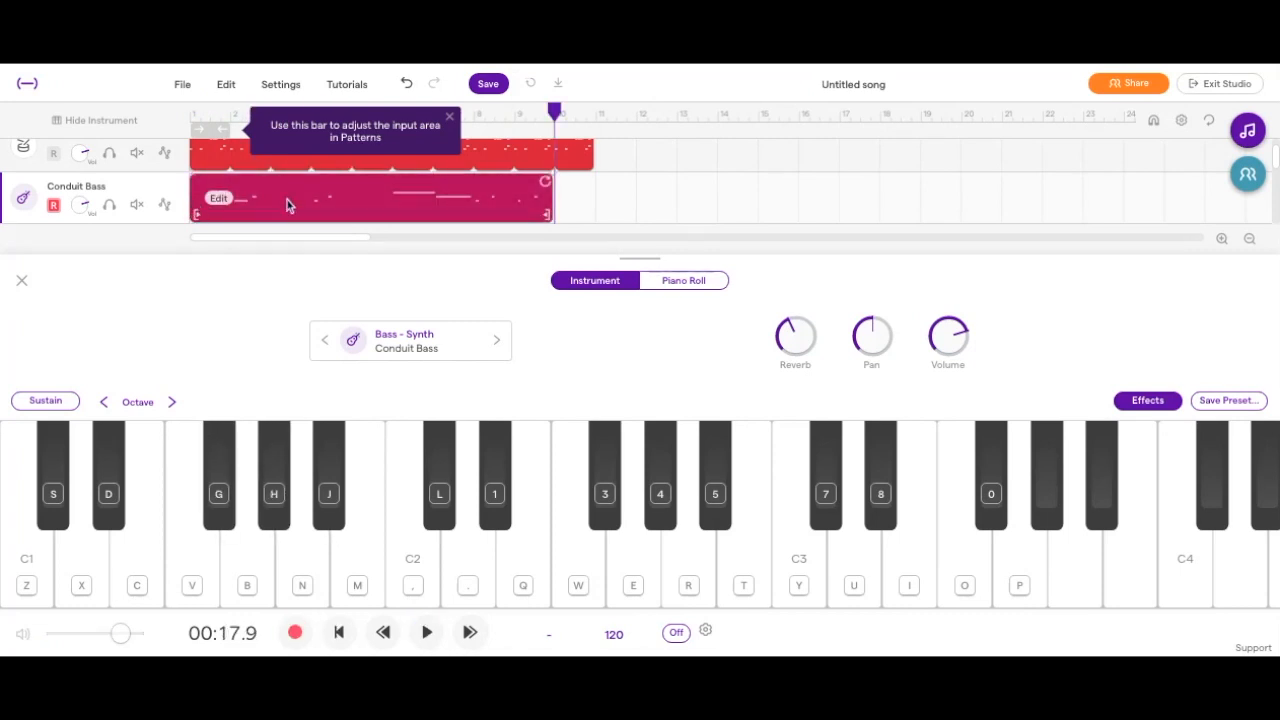
Examine the recorded Conduit Bass notes in the piano roll at a closer zoom and close the editor.
click(287, 205)
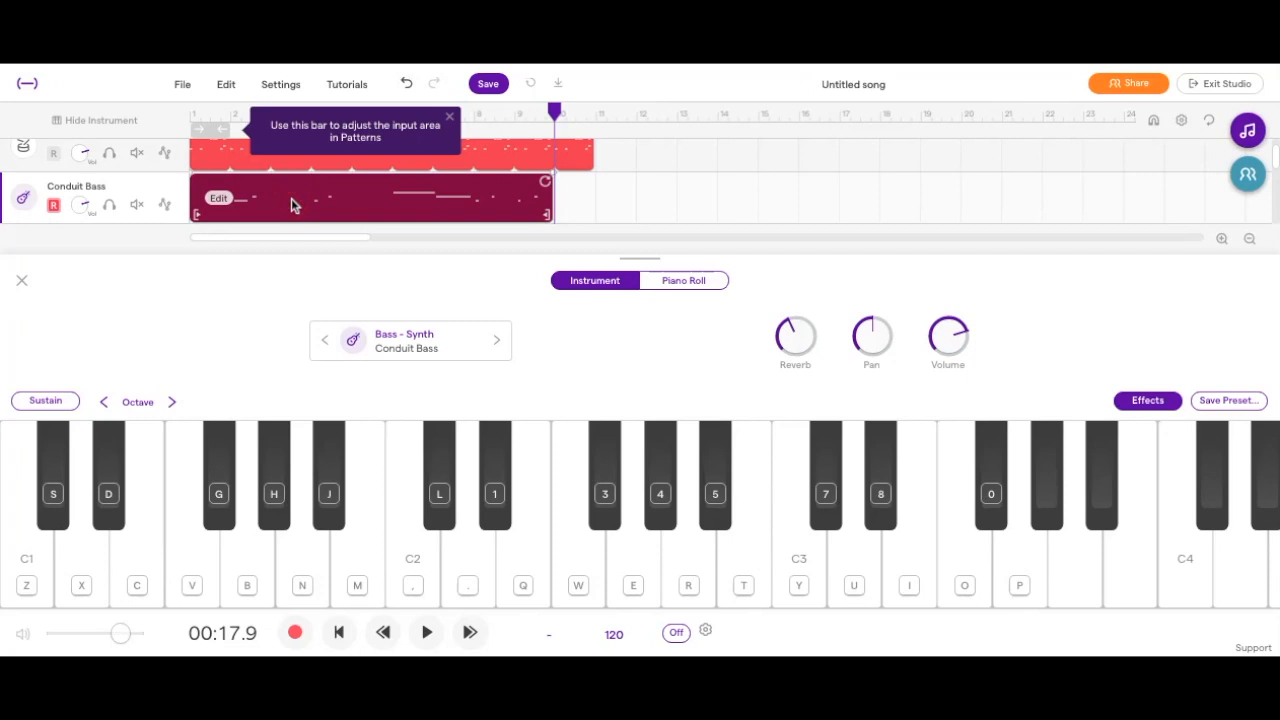
right_click(217, 207)
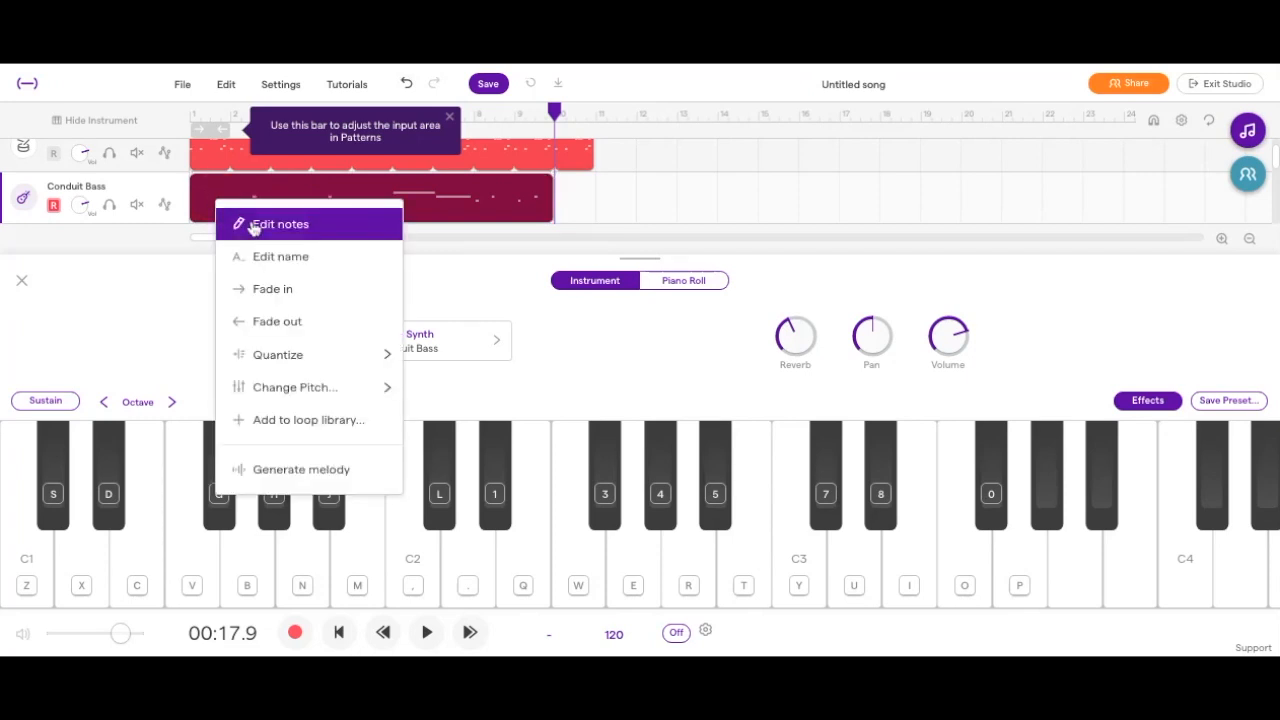
click(255, 224)
right_click(217, 208)
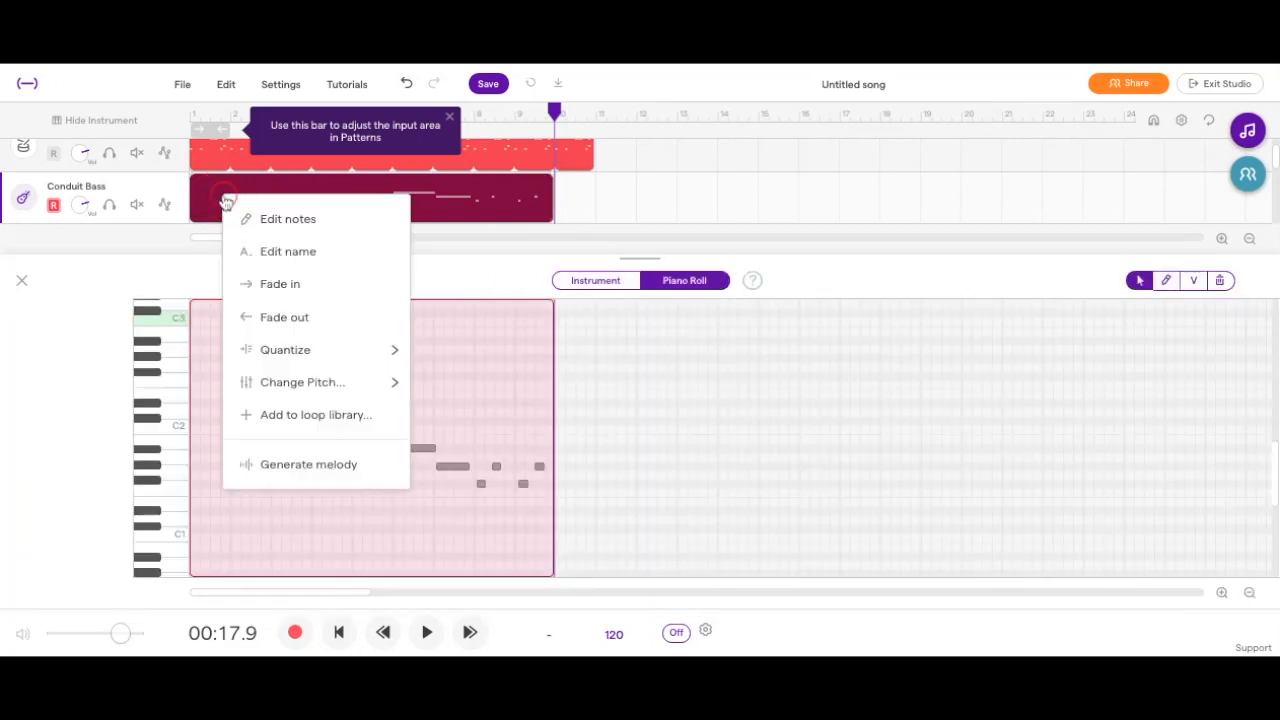
click(352, 425)
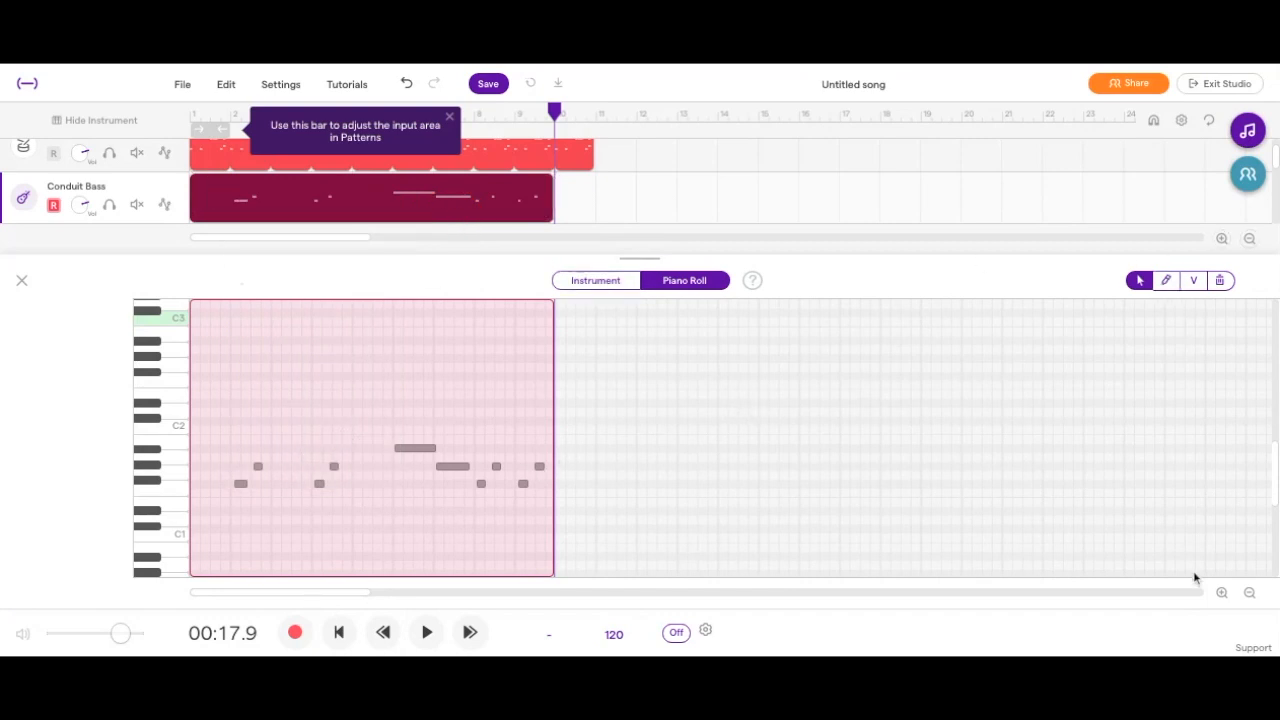
click(1222, 593)
click(1222, 595)
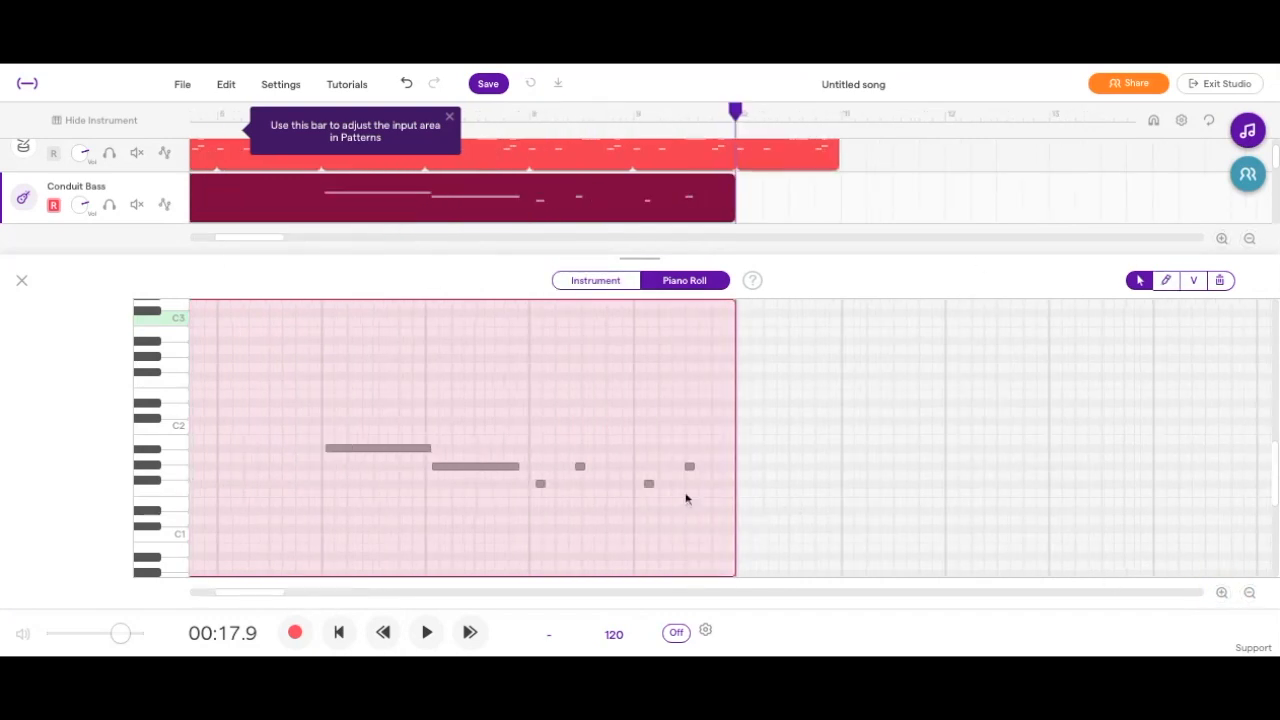
scroll(636, 497, left, 4)
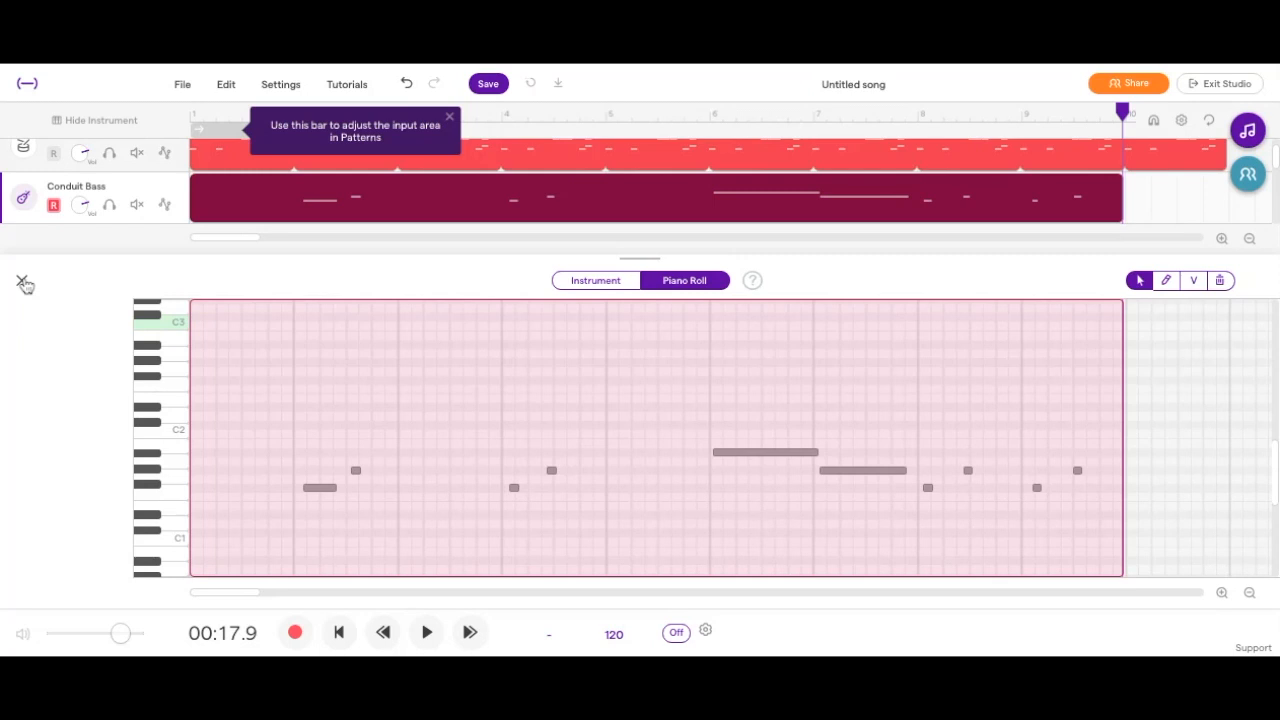
click(21, 282)
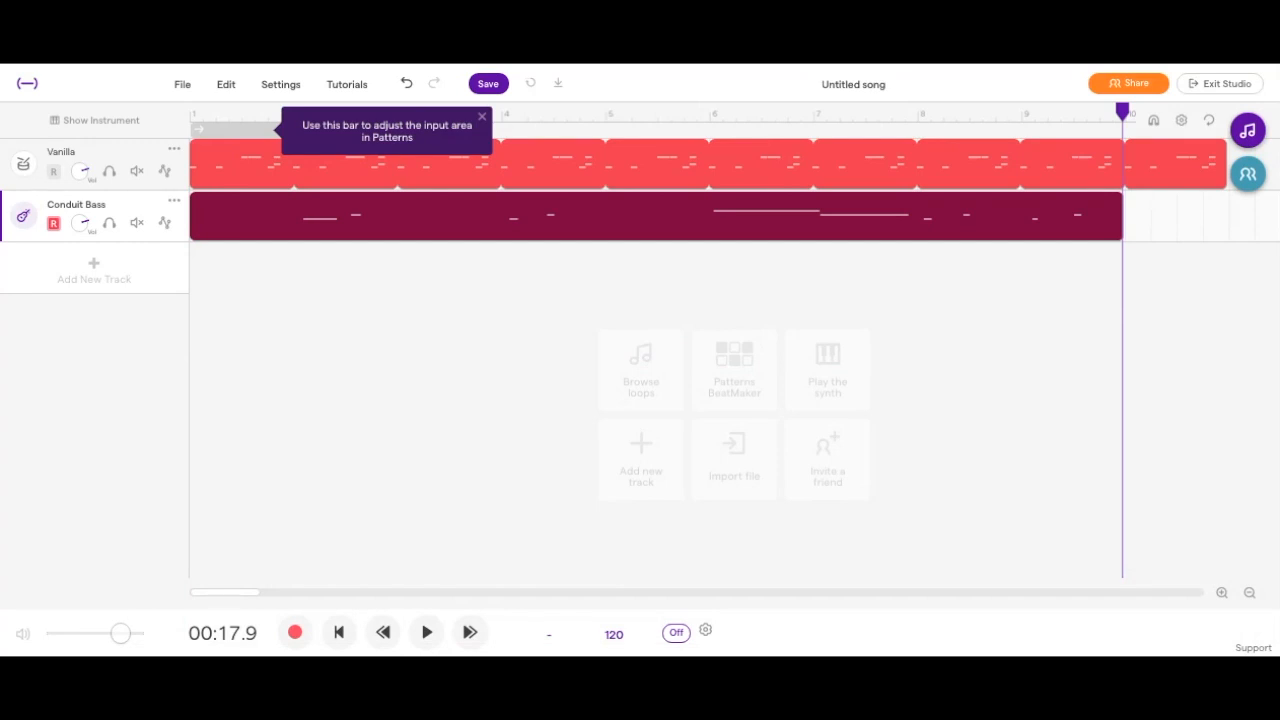
Add a new Piano & keyboards track with the Grand Piano and play C#4 and D#4 test notes.
click(158, 279)
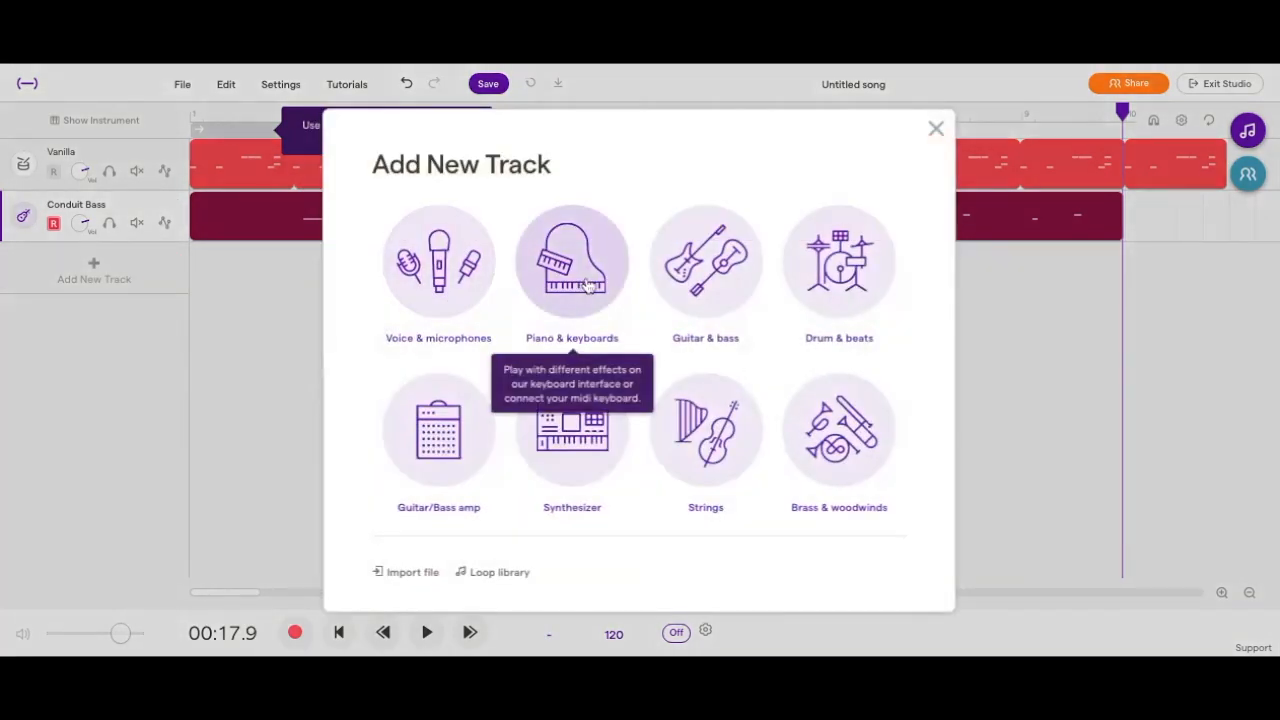
click(570, 275)
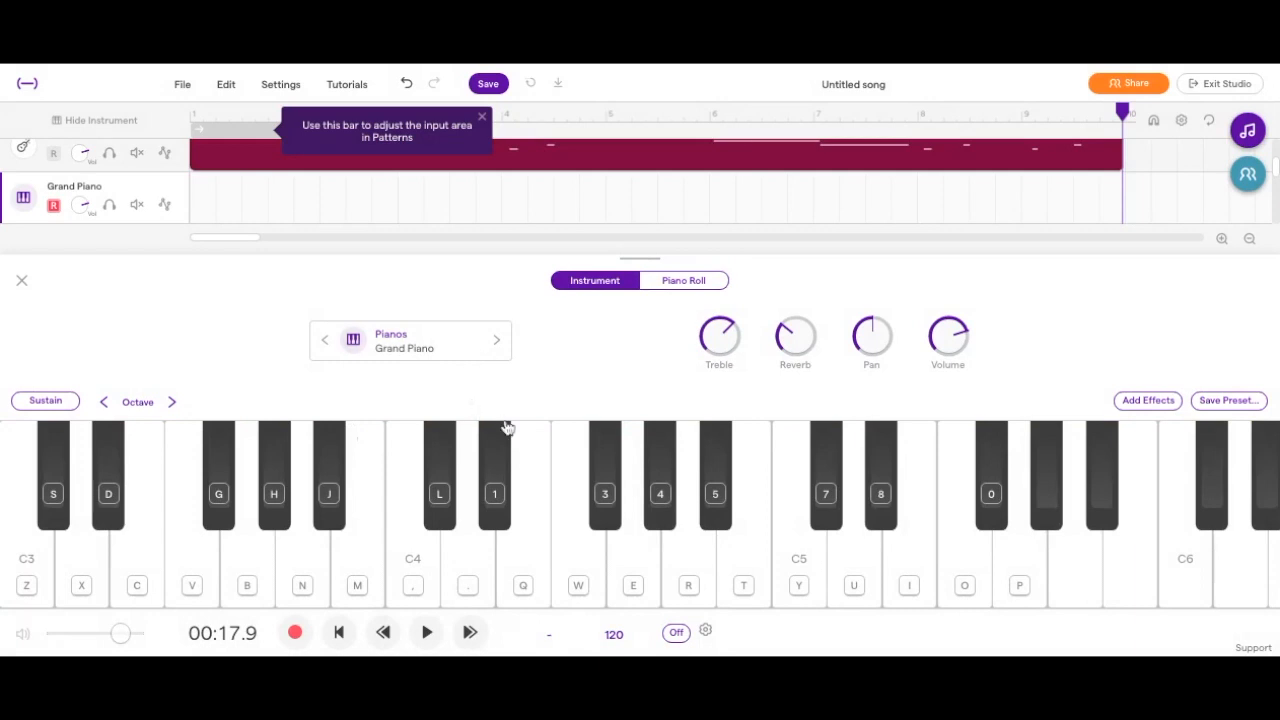
key(l)
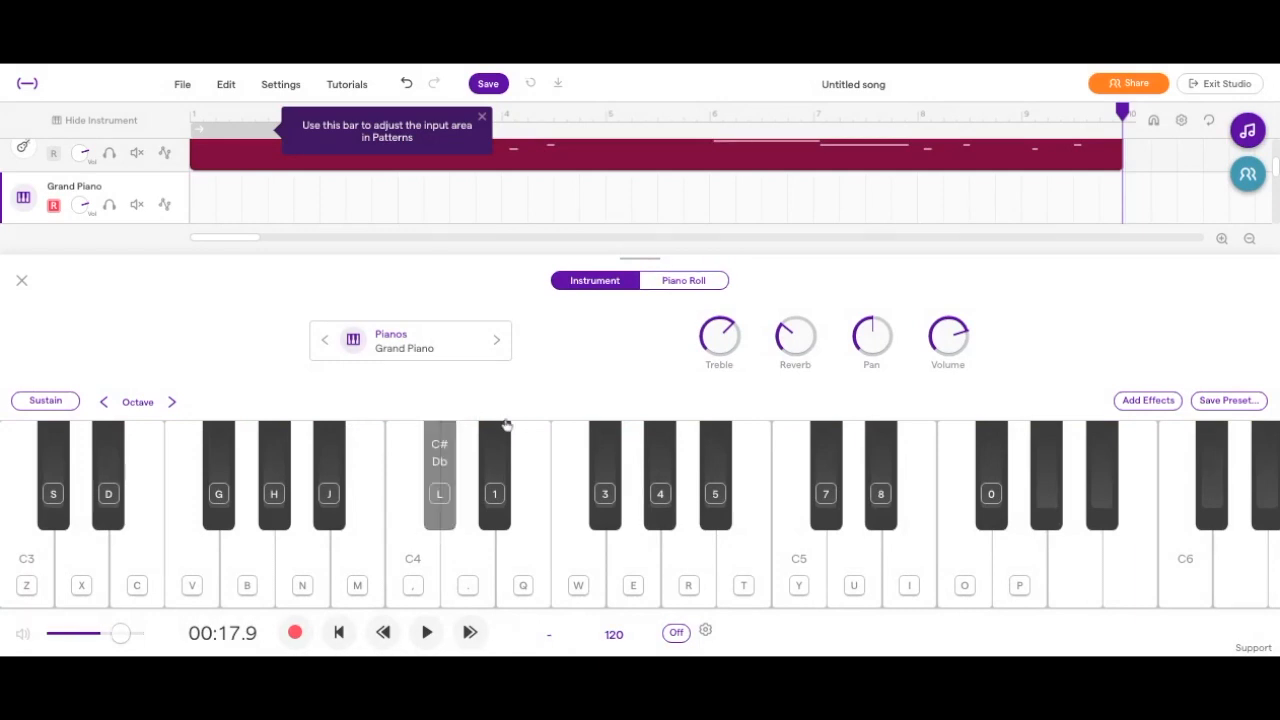
key(l)
key(l)
key(1)
key(l)
key(1)
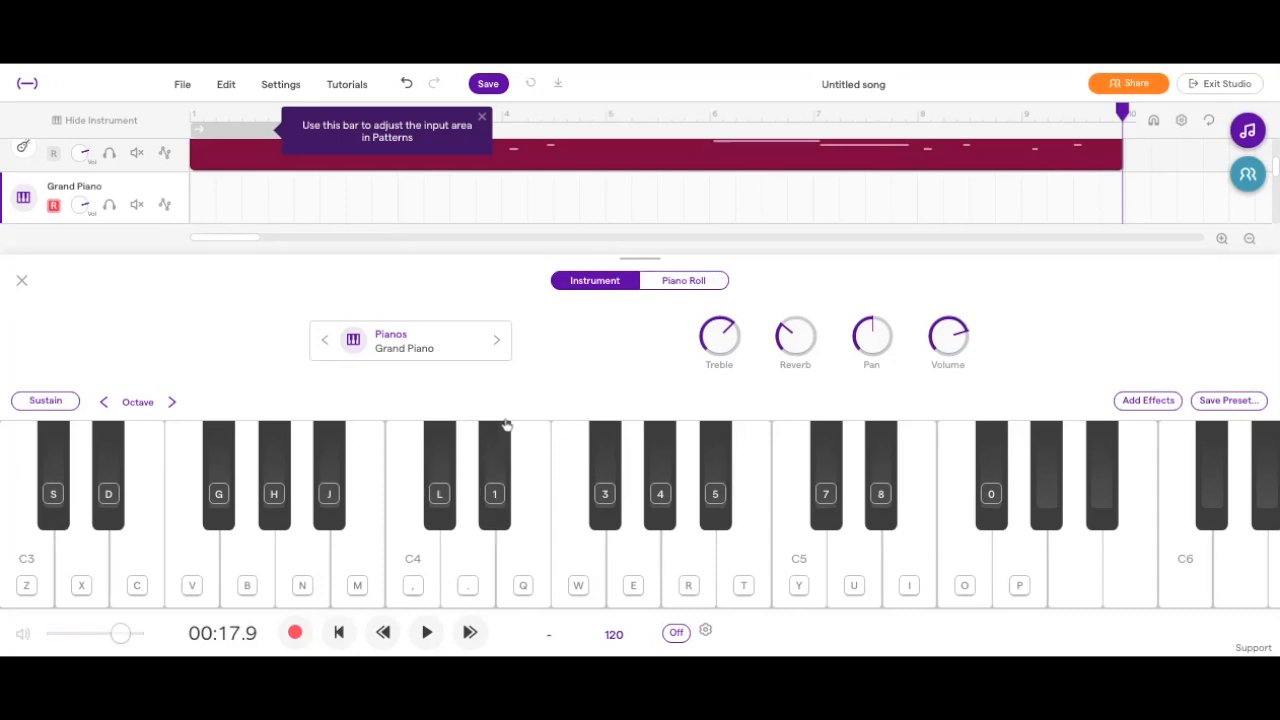
Try note combinations on the Grand Piano: F#4 with G#4, F#4 with A#4, and F#4, A#4 and C#5 together.
key(3)
key(4)
key(3)
key(4)
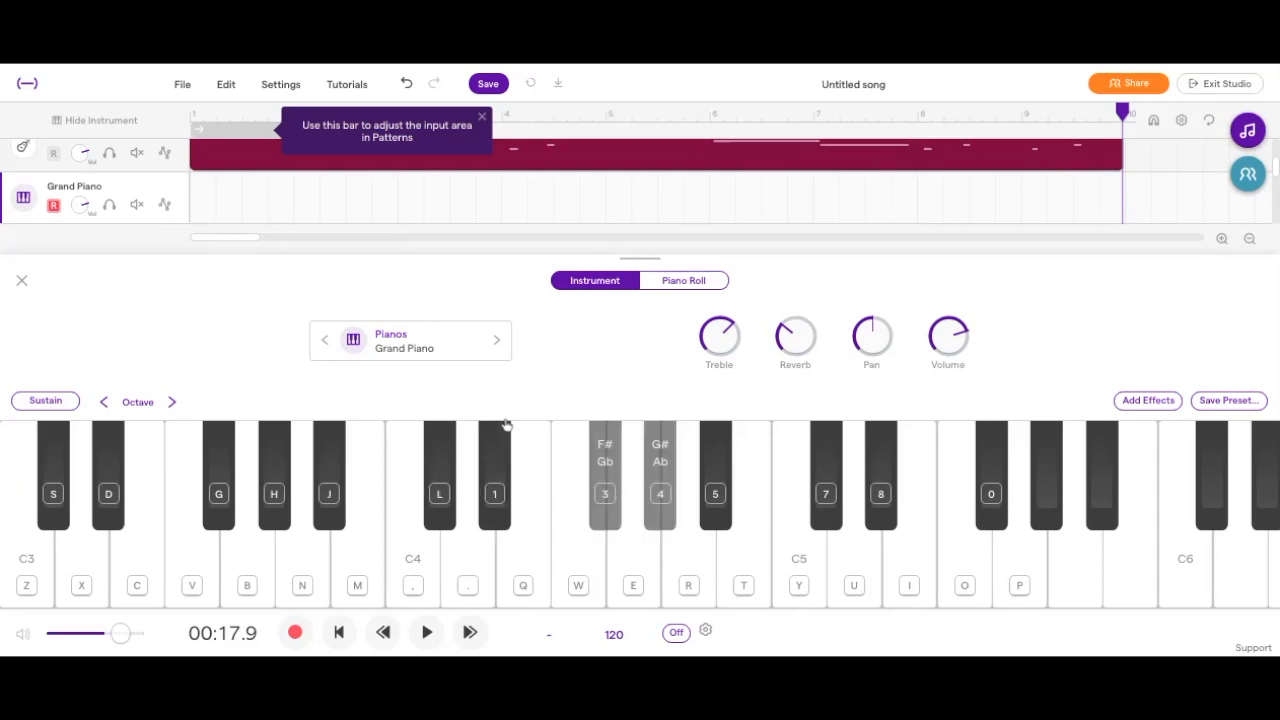
key(3)
key(5)
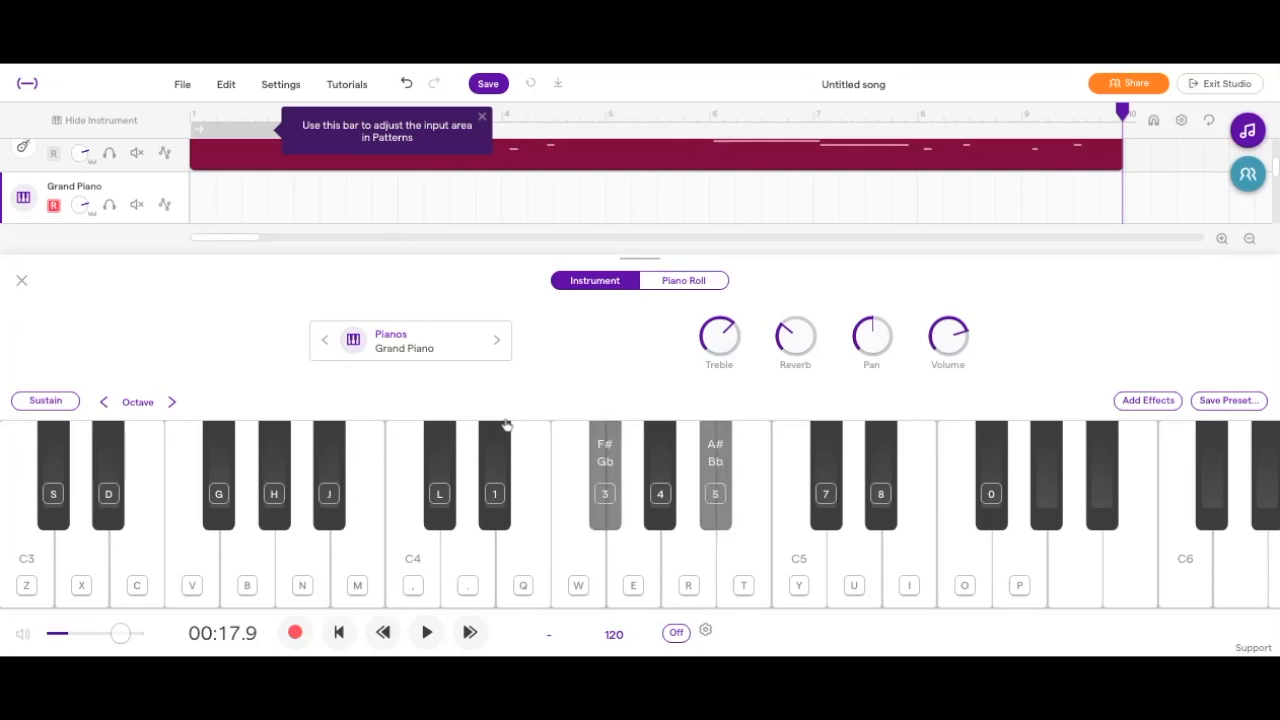
key(3)
key(5)
key(7)
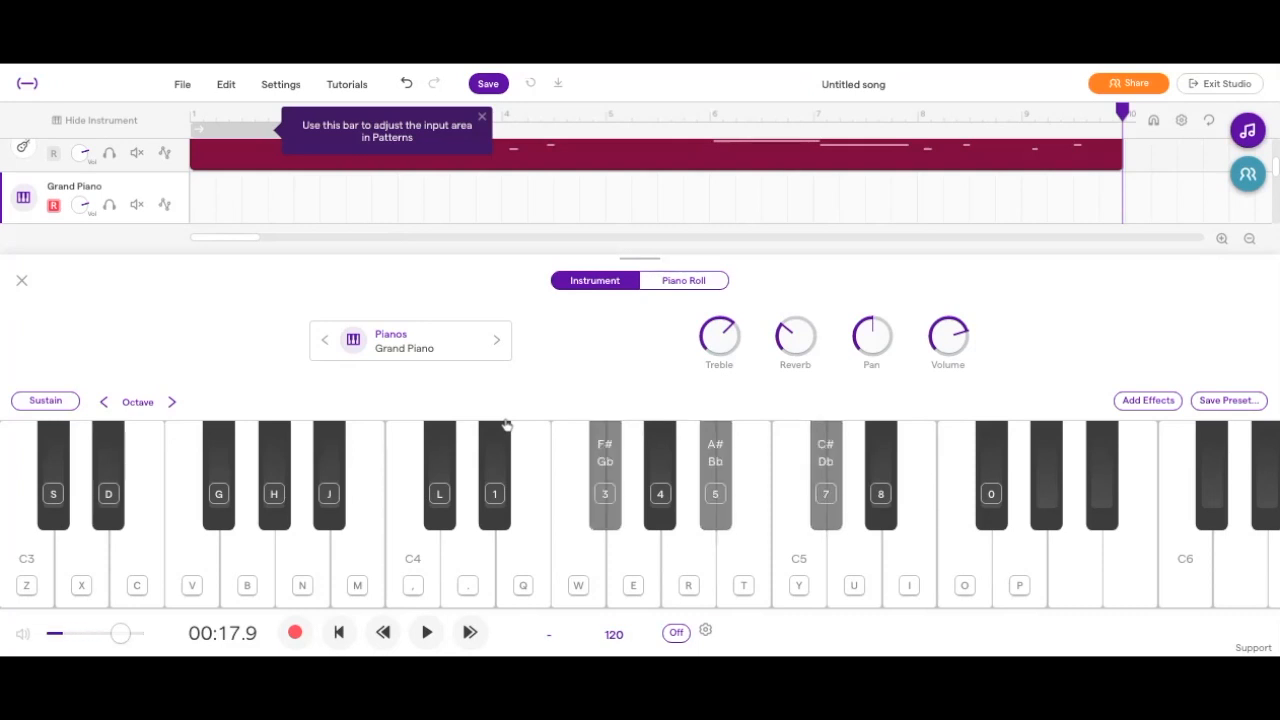
Lower the piano keyboard's octave range to start at C2 and try F#2, G#2, A#2 and C#3.
click(103, 401)
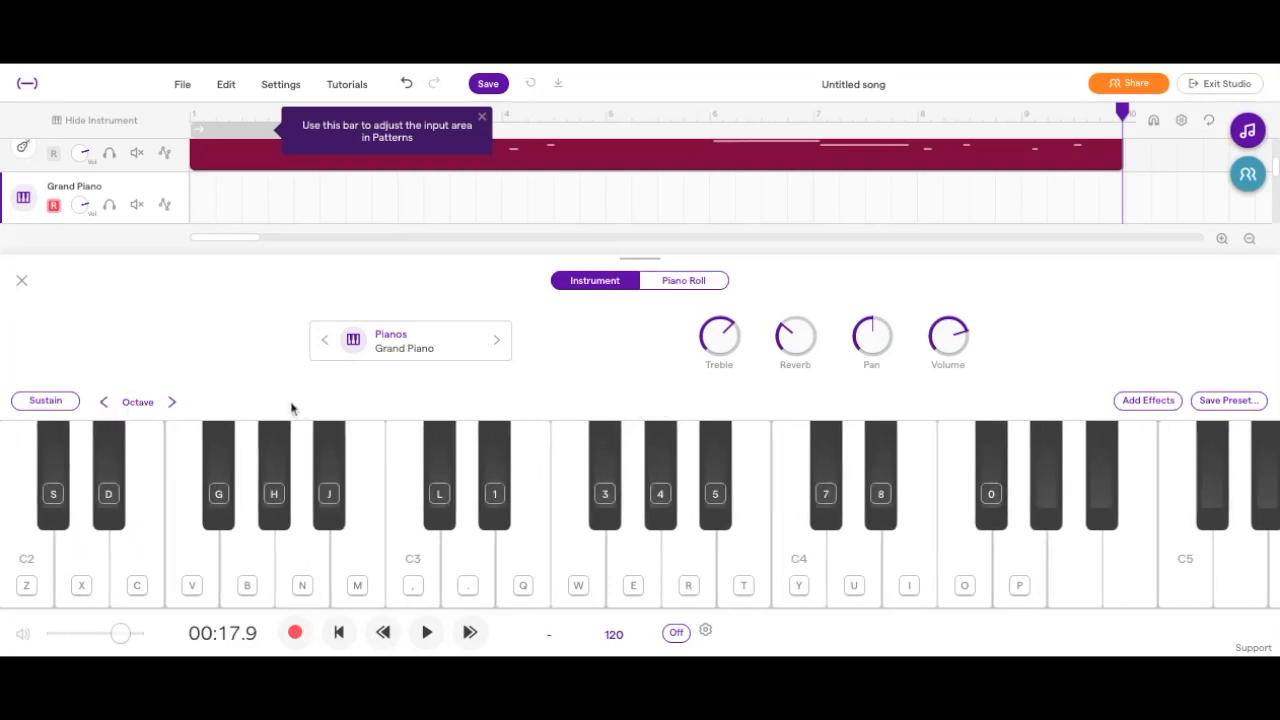
key(g)
key(h)
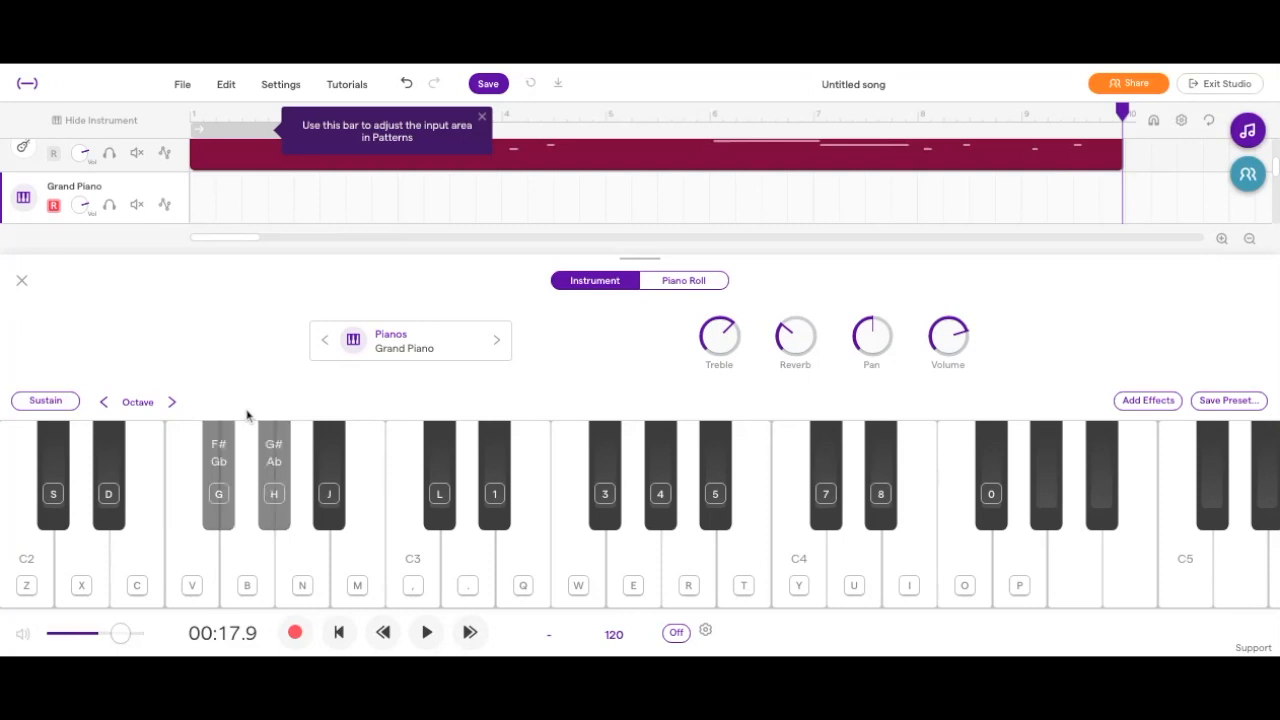
key(j)
key(g)
key(j)
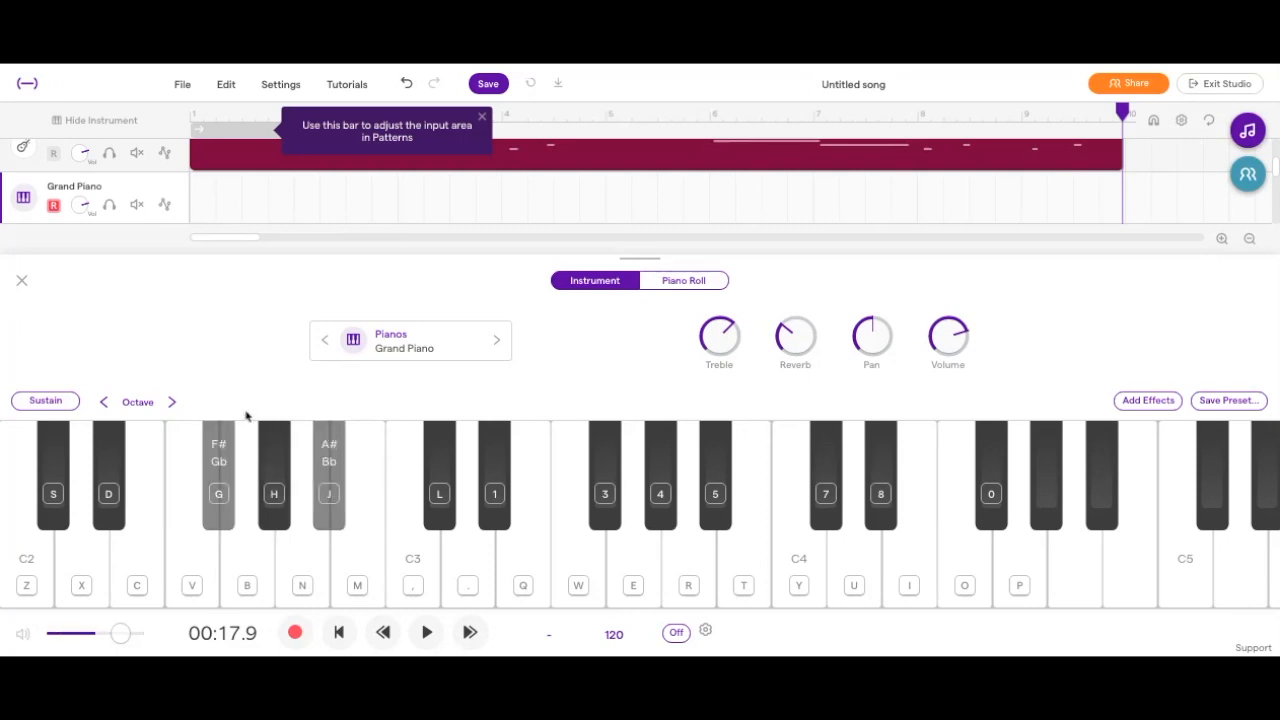
key(g)
key(j)
key(g)
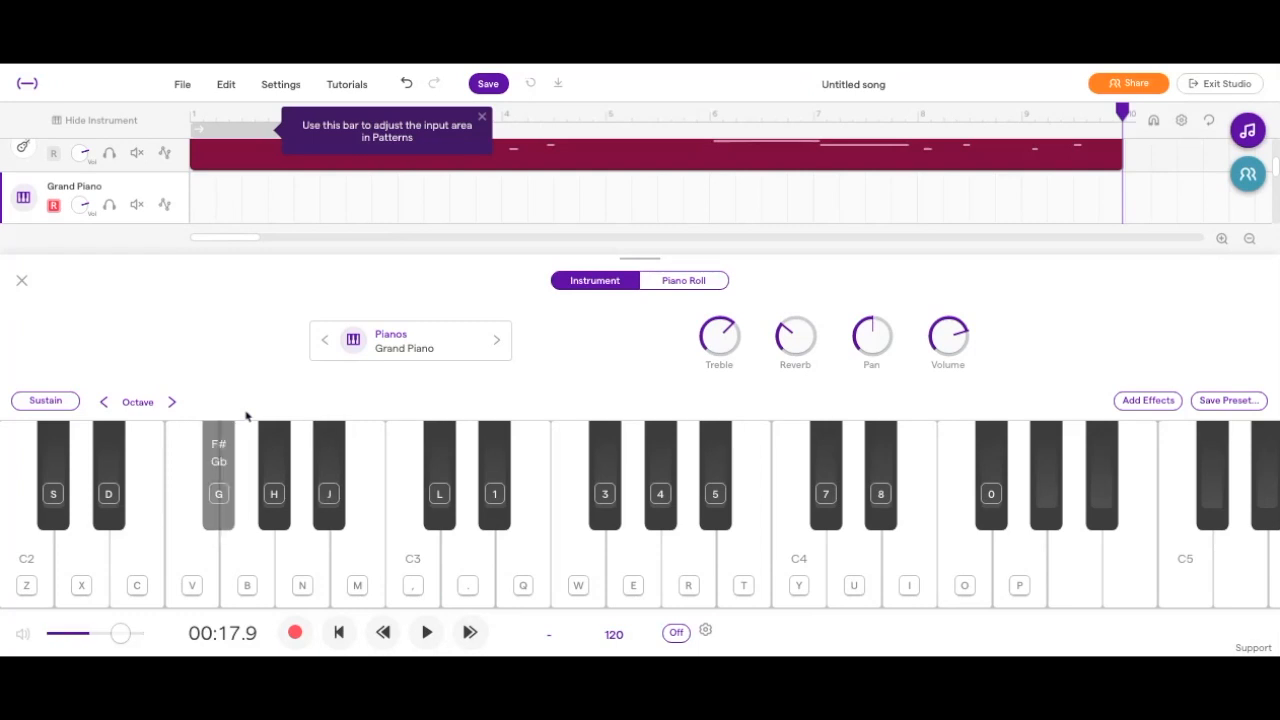
key(j)
key(l)
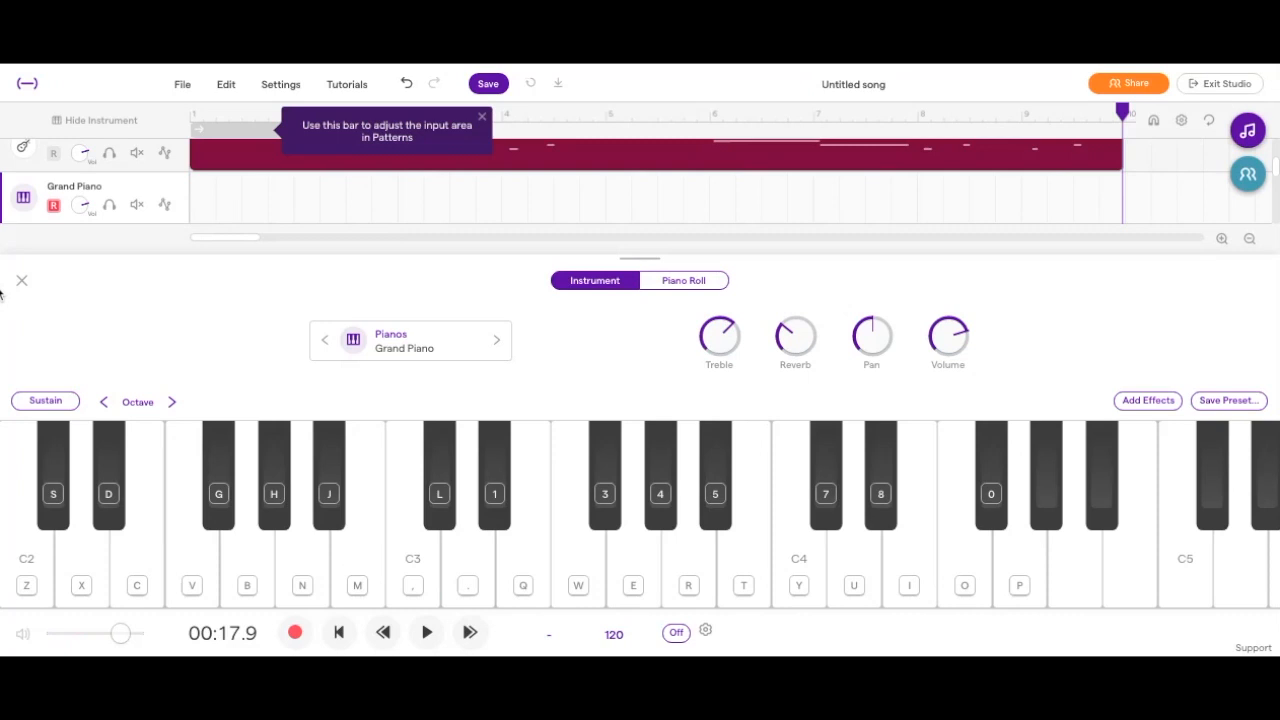
Record the Grand Piano from the song's start, playing an F#2, A#2 and C#3 chord and F#2 notes, and close the instrument.
click(339, 632)
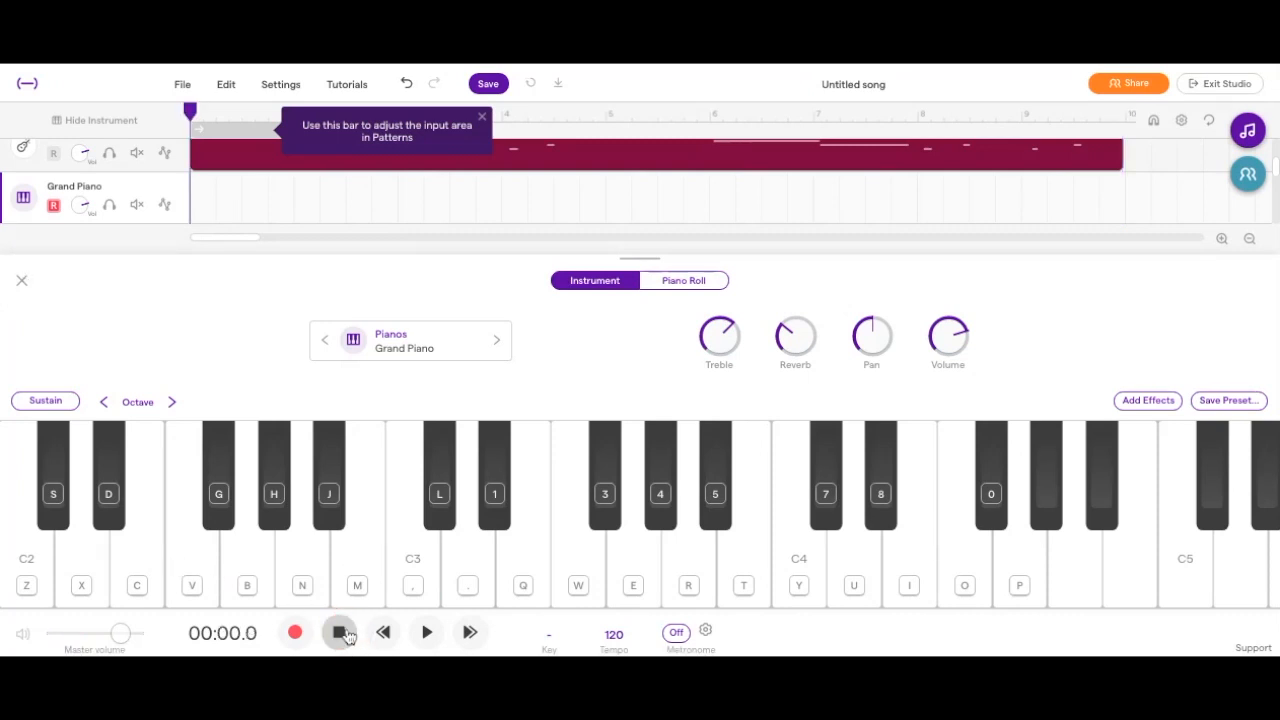
click(295, 634)
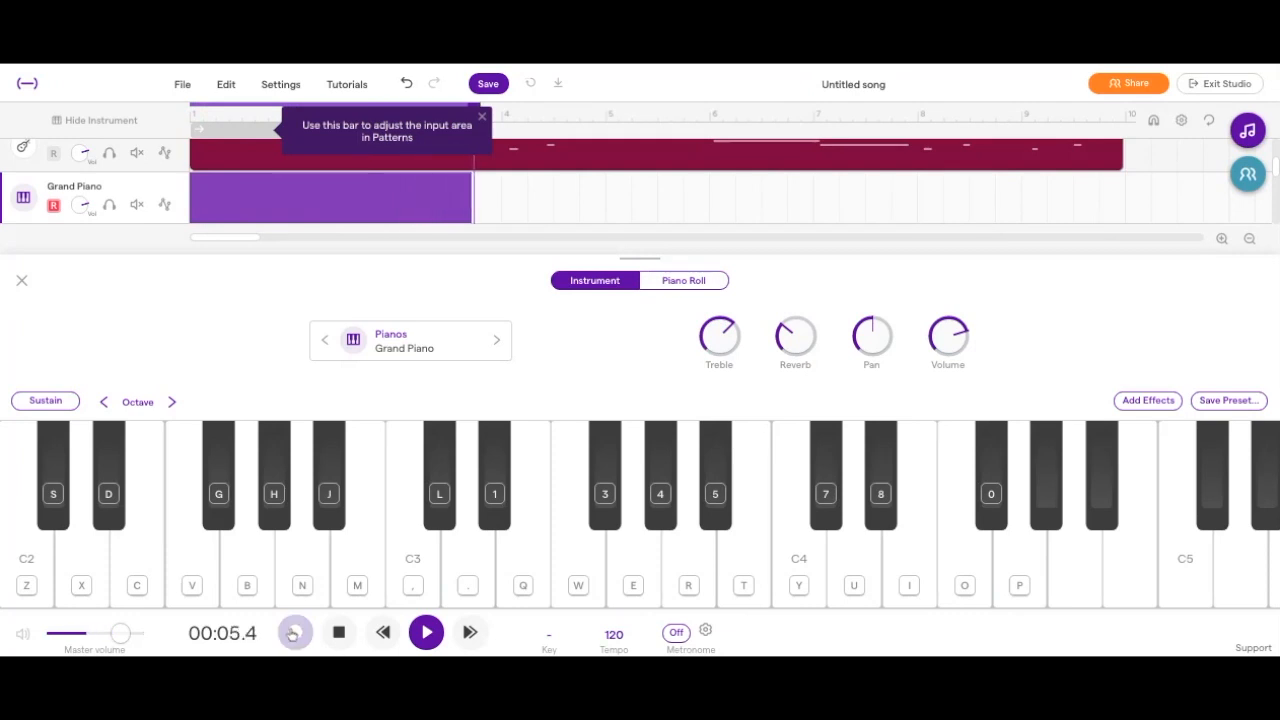
key(g)
key(j)
key(l)
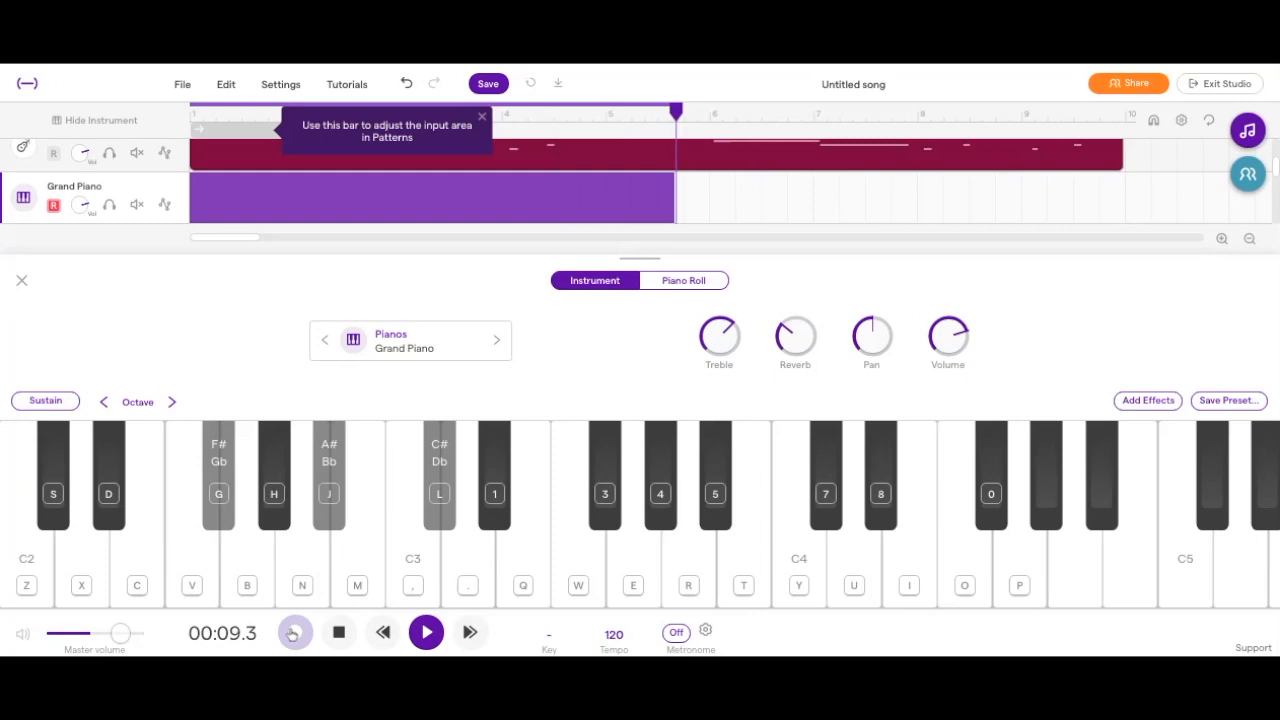
key(g)
click(295, 632)
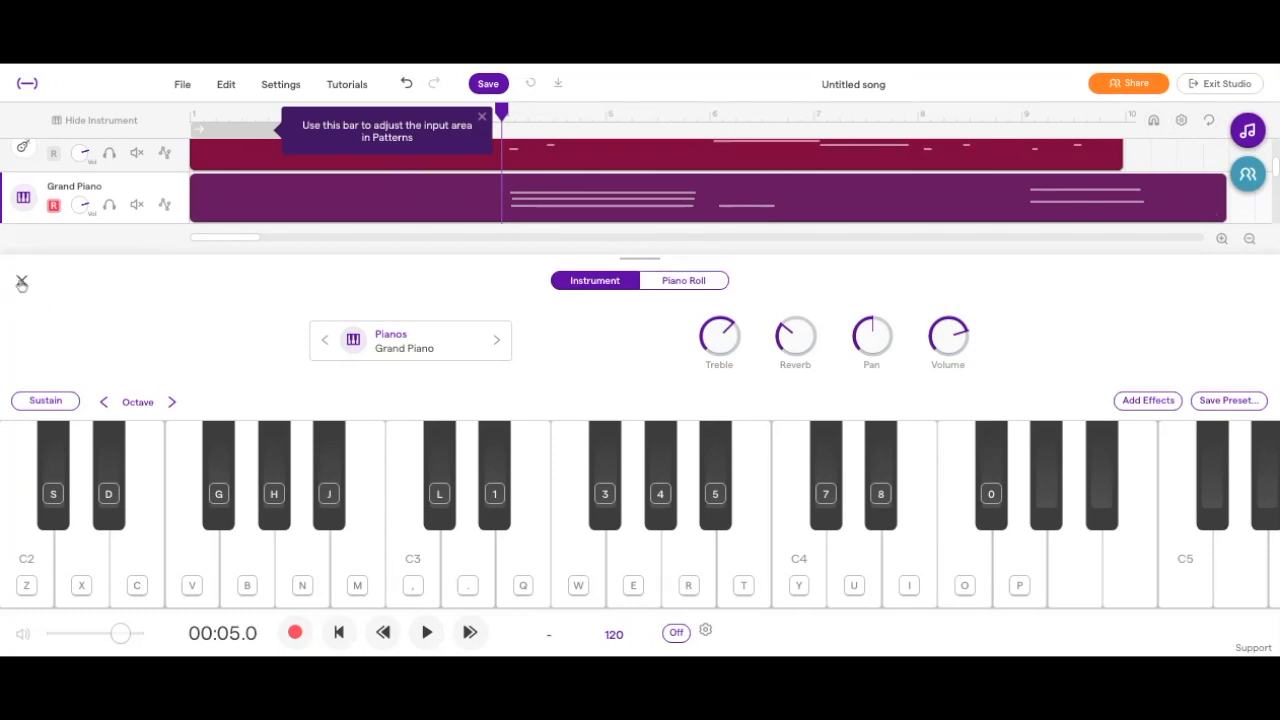
click(21, 284)
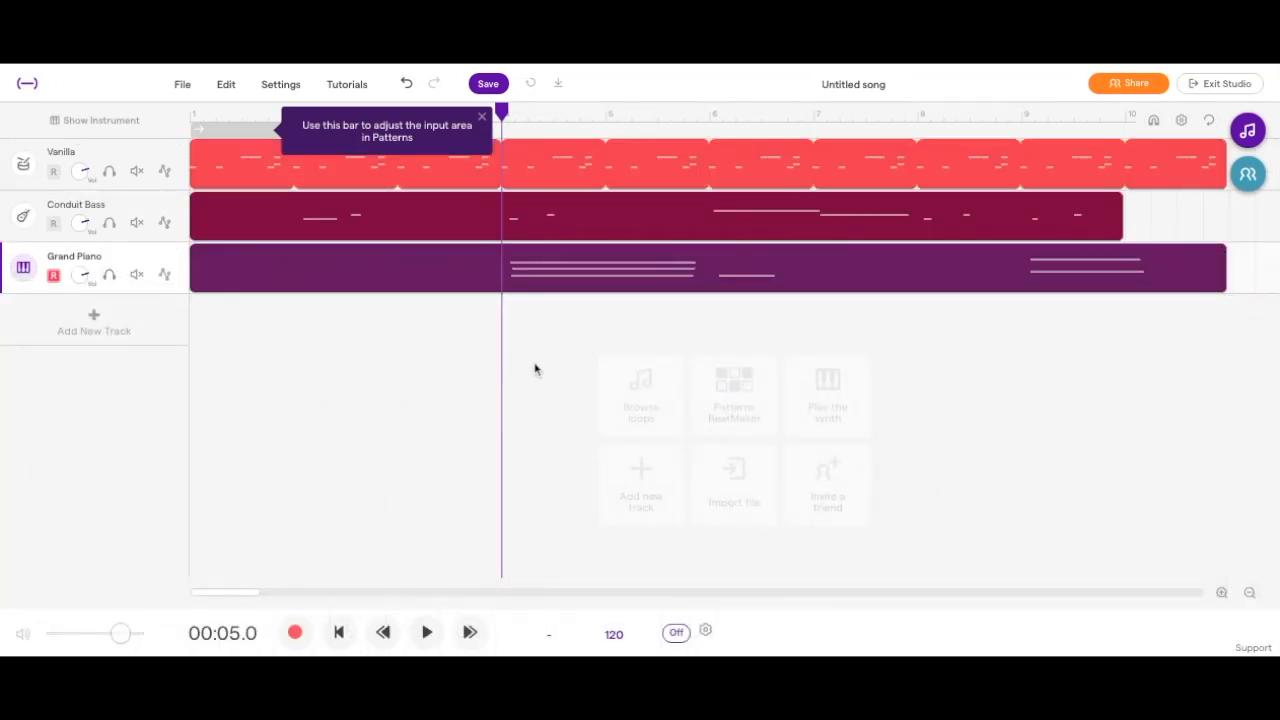
Add another Piano & keyboards track and browse the Synths category of the instrument presets.
click(97, 318)
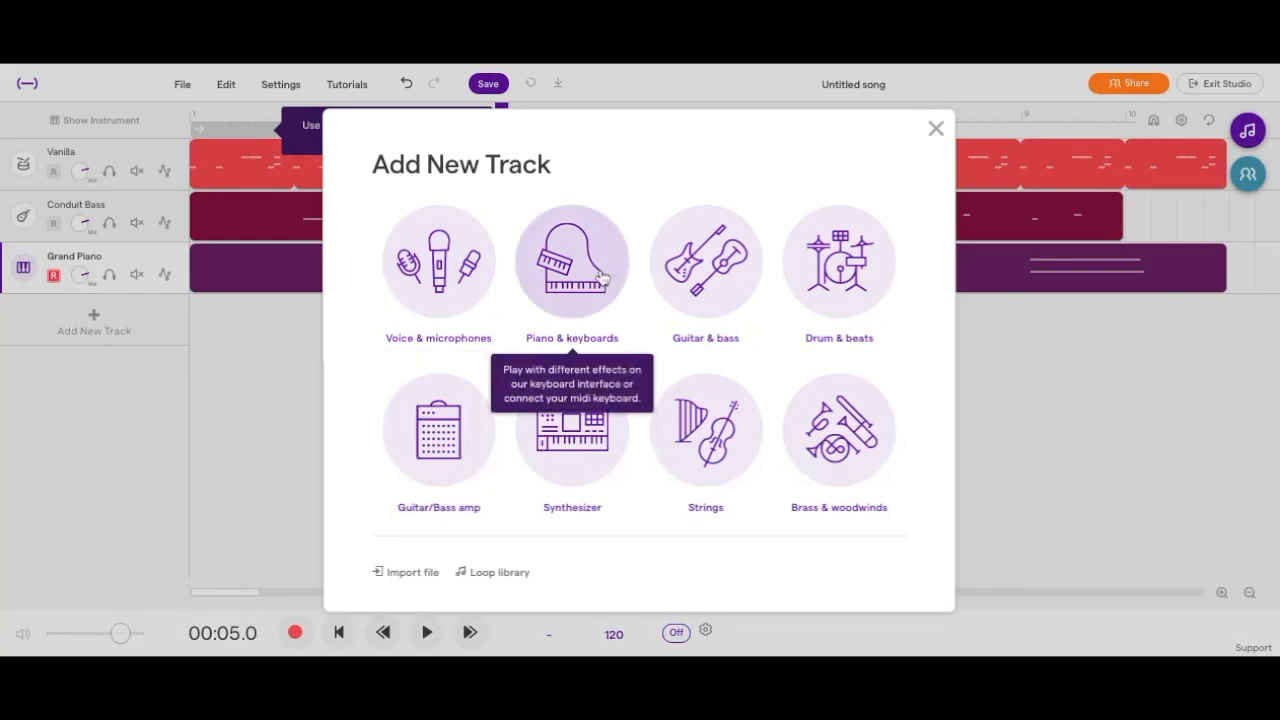
click(601, 278)
click(435, 338)
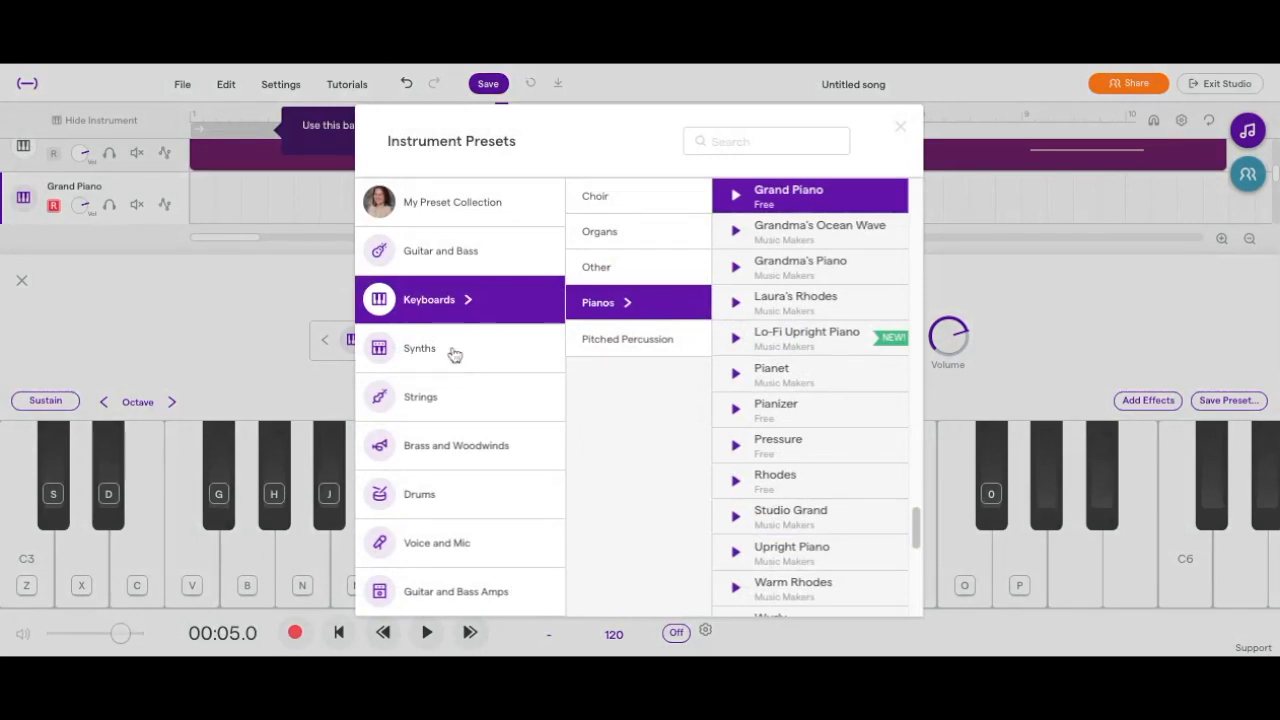
click(452, 352)
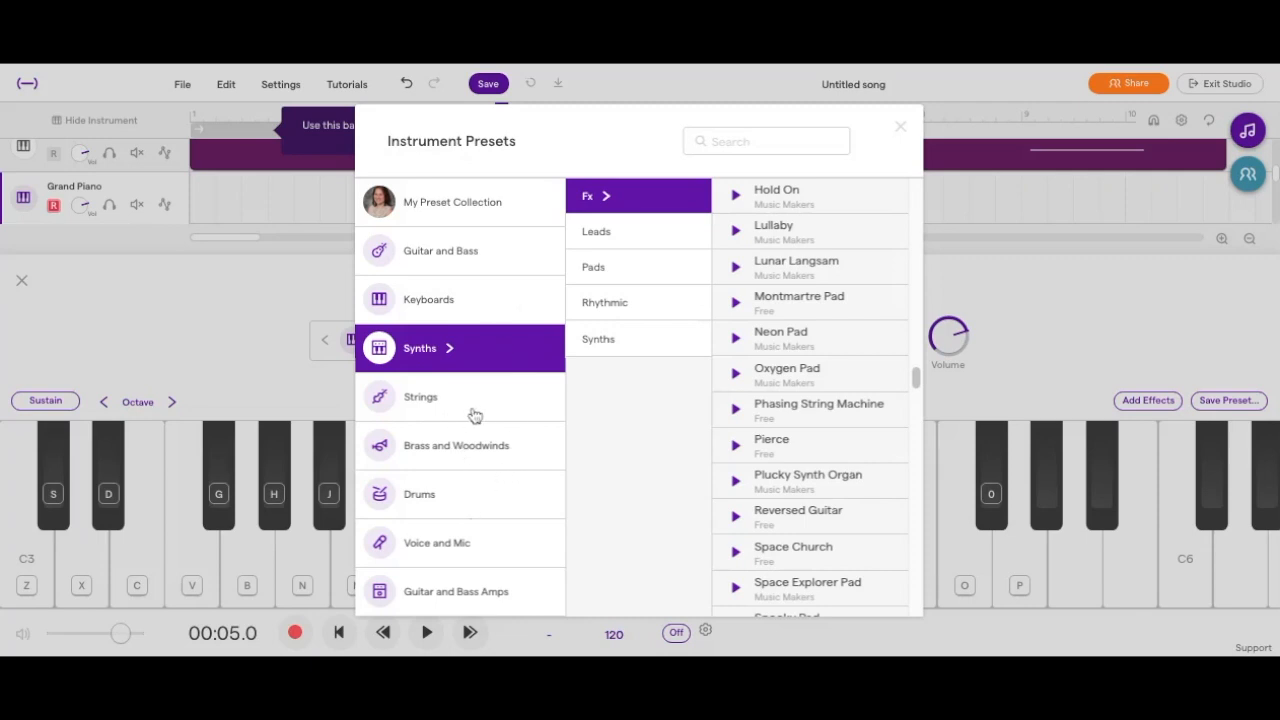
Preview the Brass and Woodwinds presets Flute, French Horn, Tenor Saxophone, African Pan Flute and Alto Saxophone.
click(476, 448)
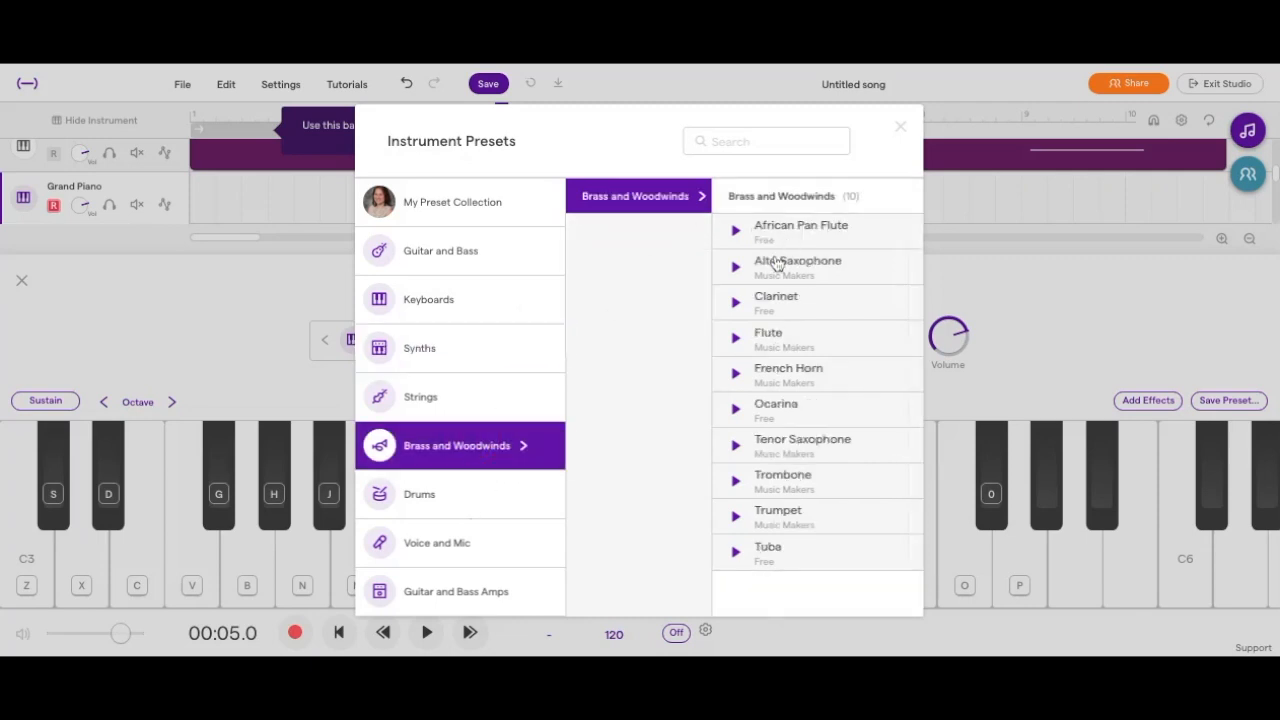
click(734, 341)
click(735, 373)
click(735, 447)
click(735, 230)
click(735, 268)
Audition Synths Pads presets, including Andromeda Waves, Astrology, Atlantic Pad, Caribbean Sines, Duke In Berlin, Hold On and Floppy Chords.
click(428, 360)
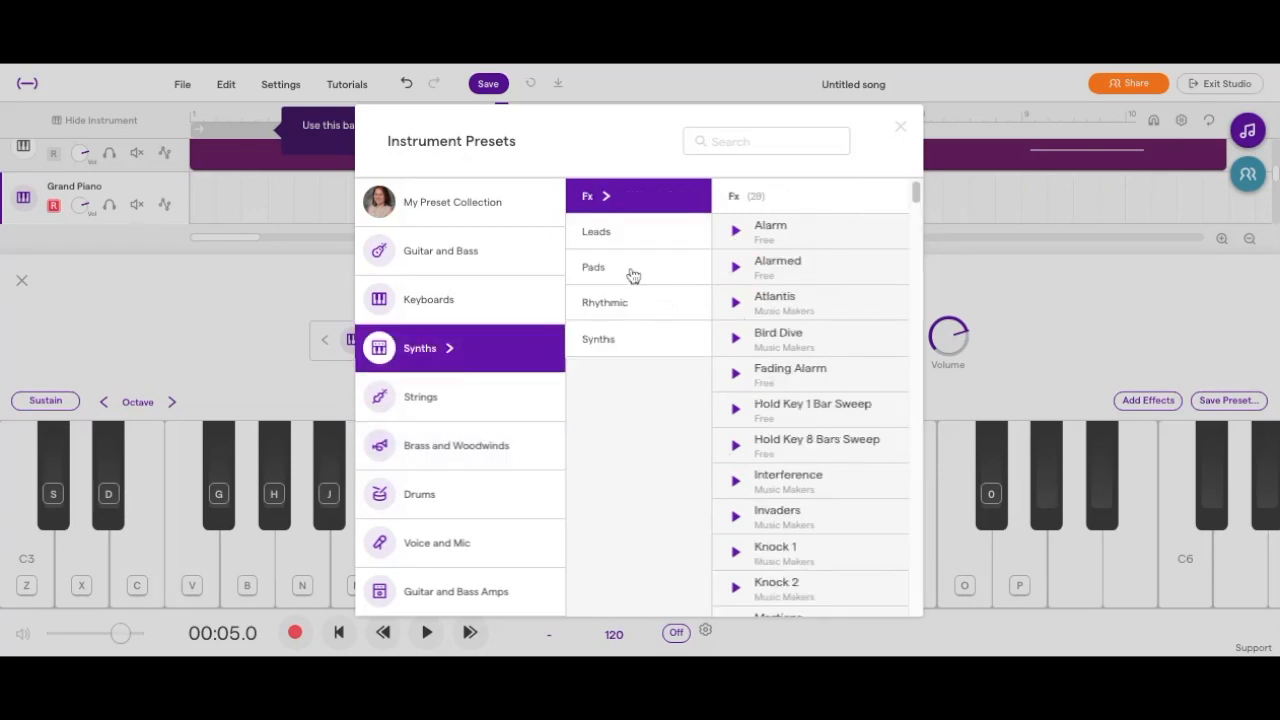
click(630, 267)
click(735, 266)
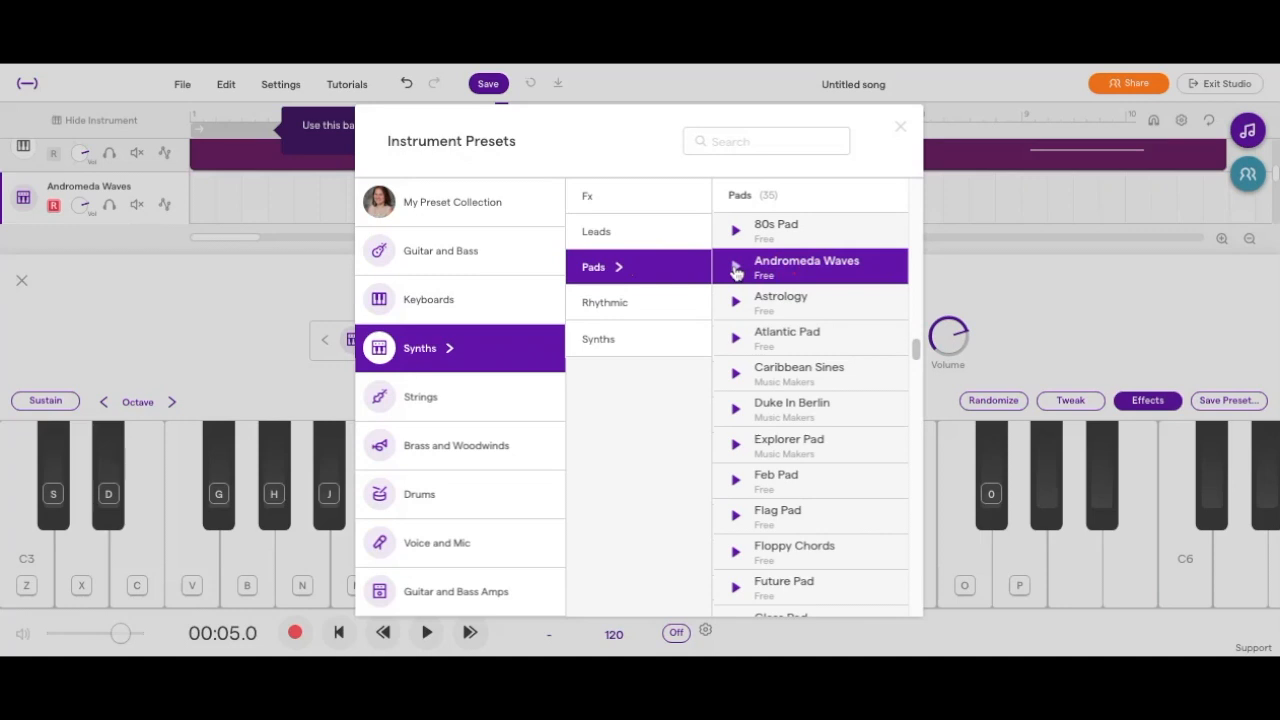
click(736, 314)
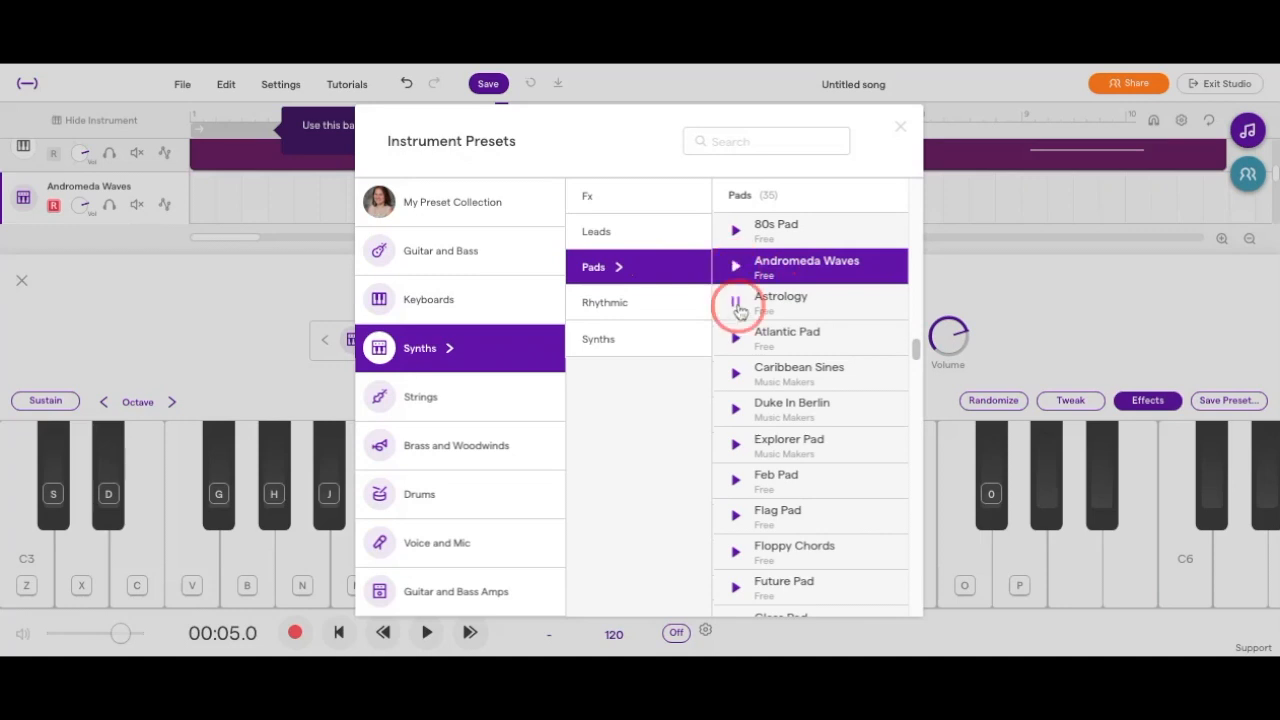
click(736, 340)
click(734, 373)
click(735, 410)
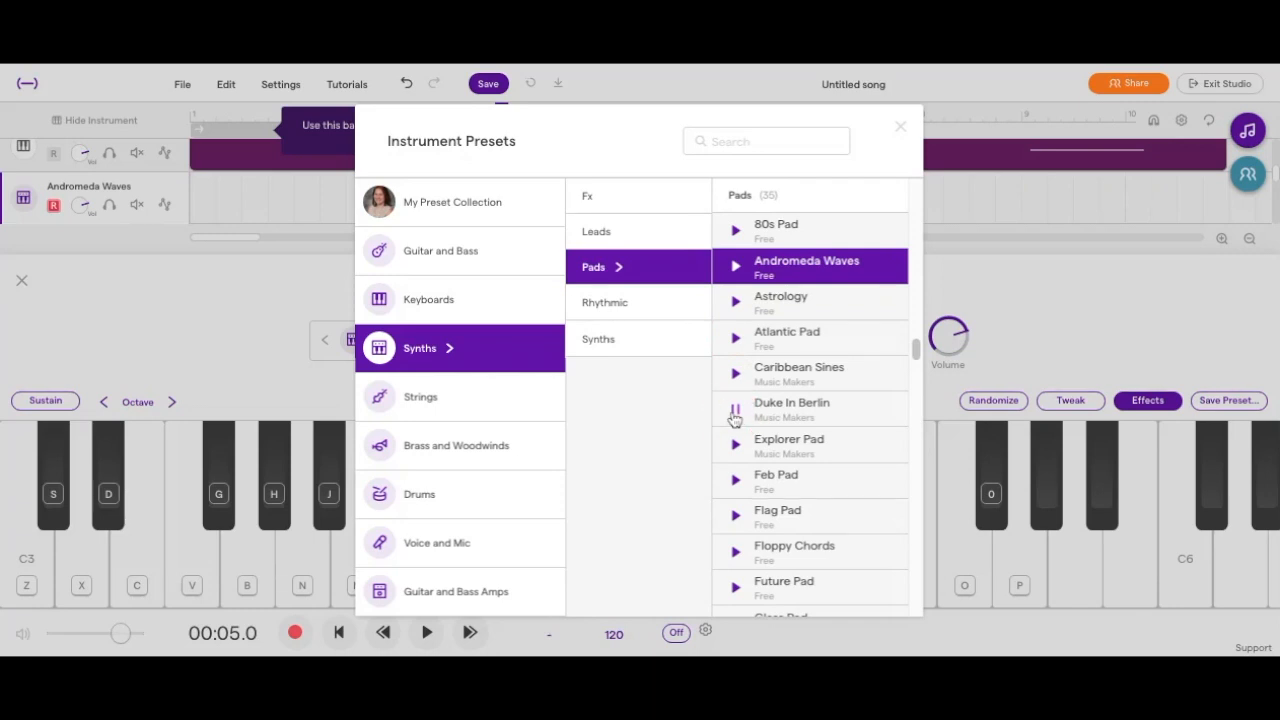
scroll(736, 446, down, 5)
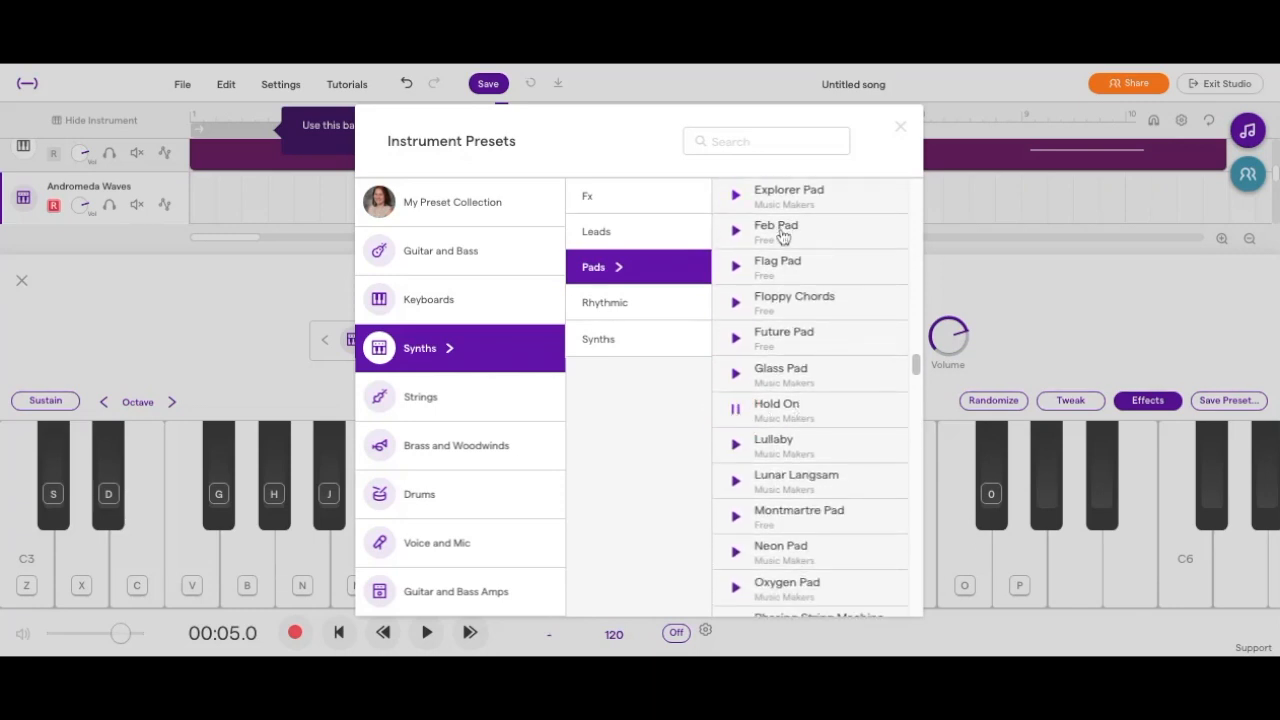
click(736, 266)
scroll(737, 308, up, 2)
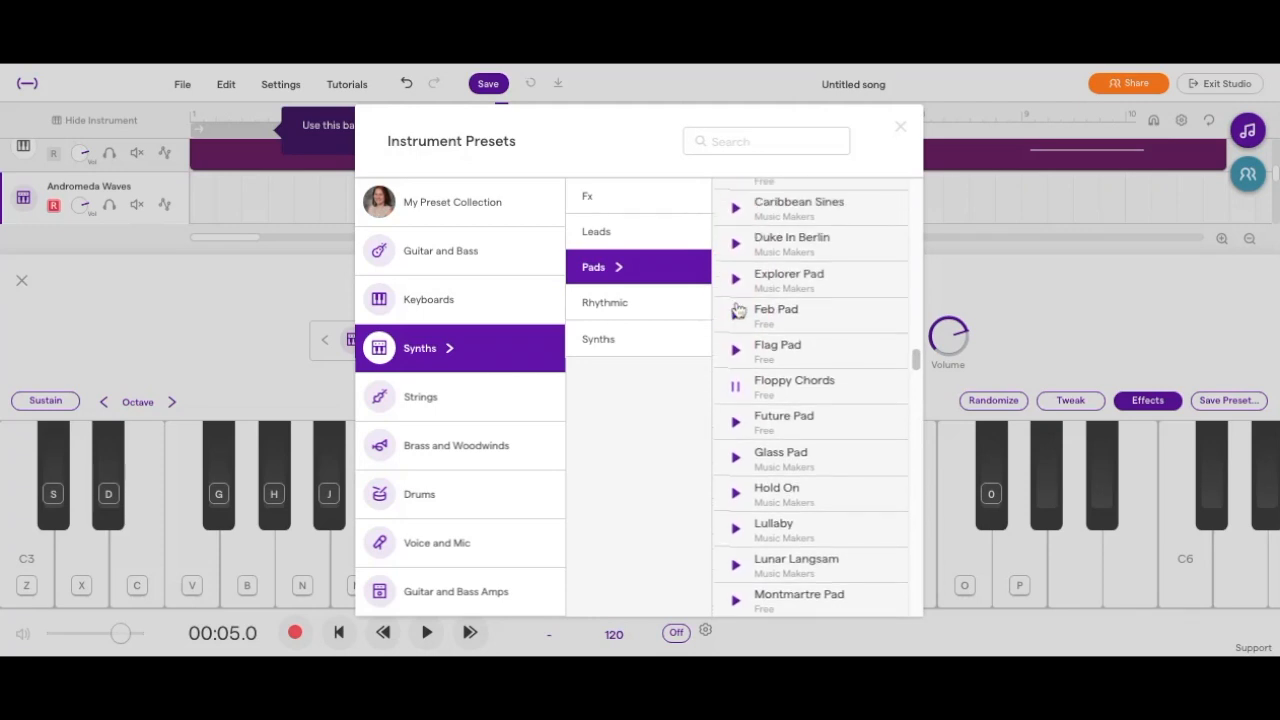
Preview and choose the Explorer Pad preset for the new track, return the playhead to the song's start and close the instrument.
click(735, 286)
click(770, 286)
click(901, 127)
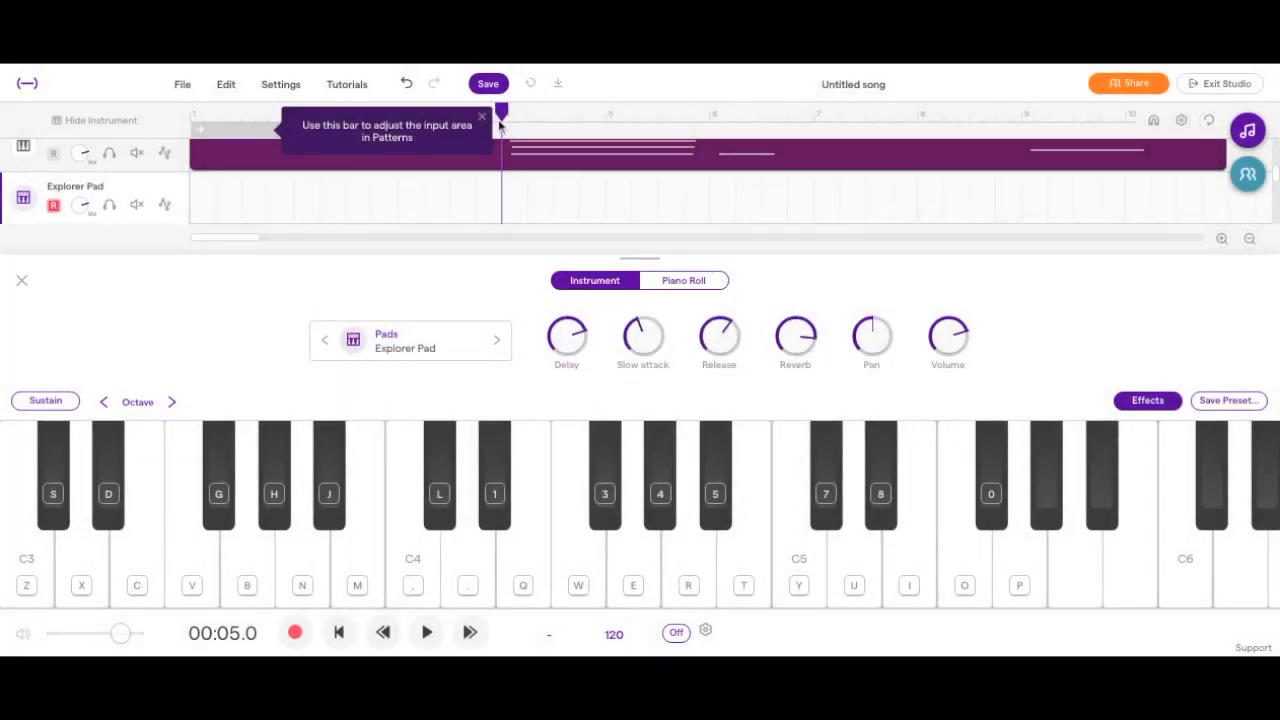
drag(503, 113, 203, 112)
click(21, 279)
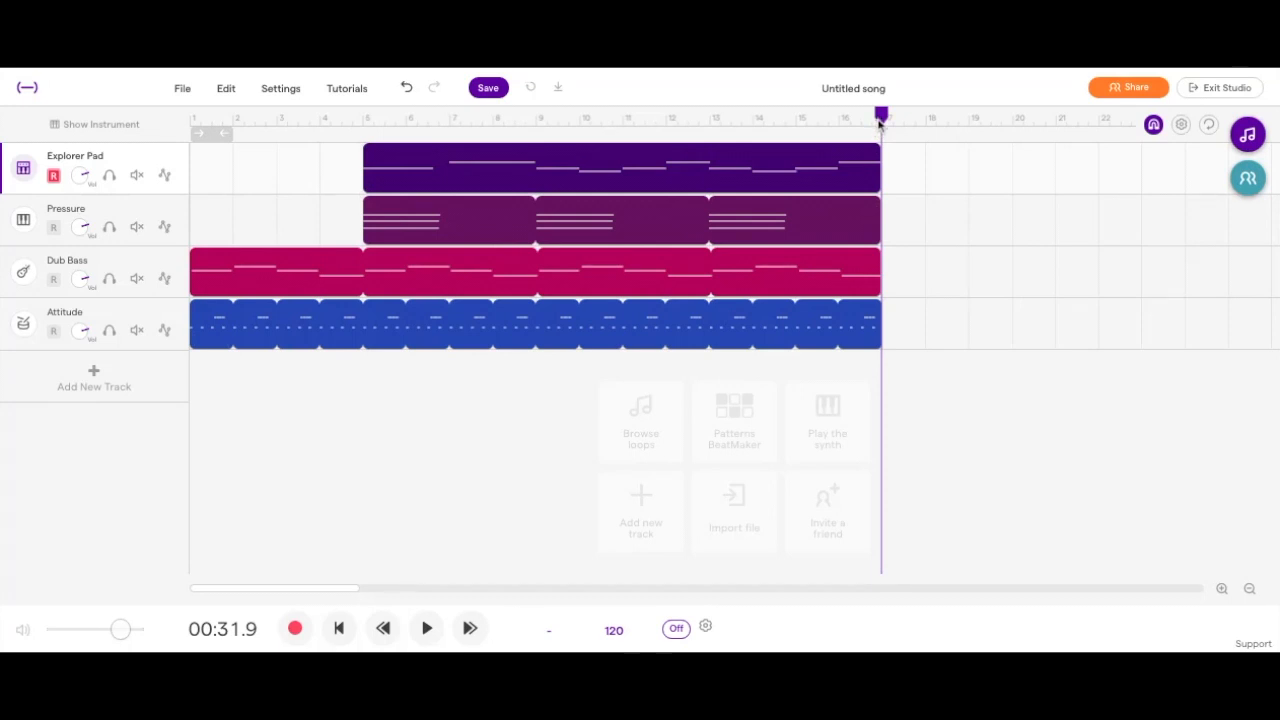
Play the four-track arrangement from the beginning through its end and stop playback.
drag(880, 113, 191, 200)
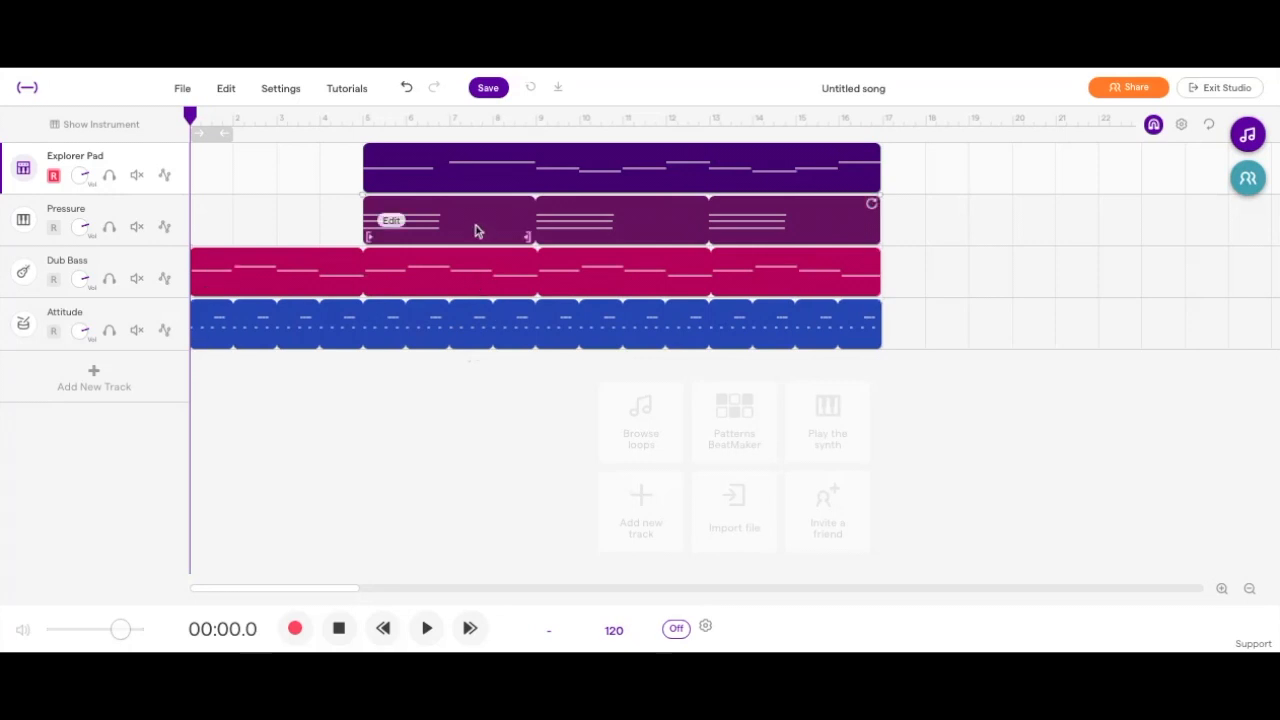
click(427, 628)
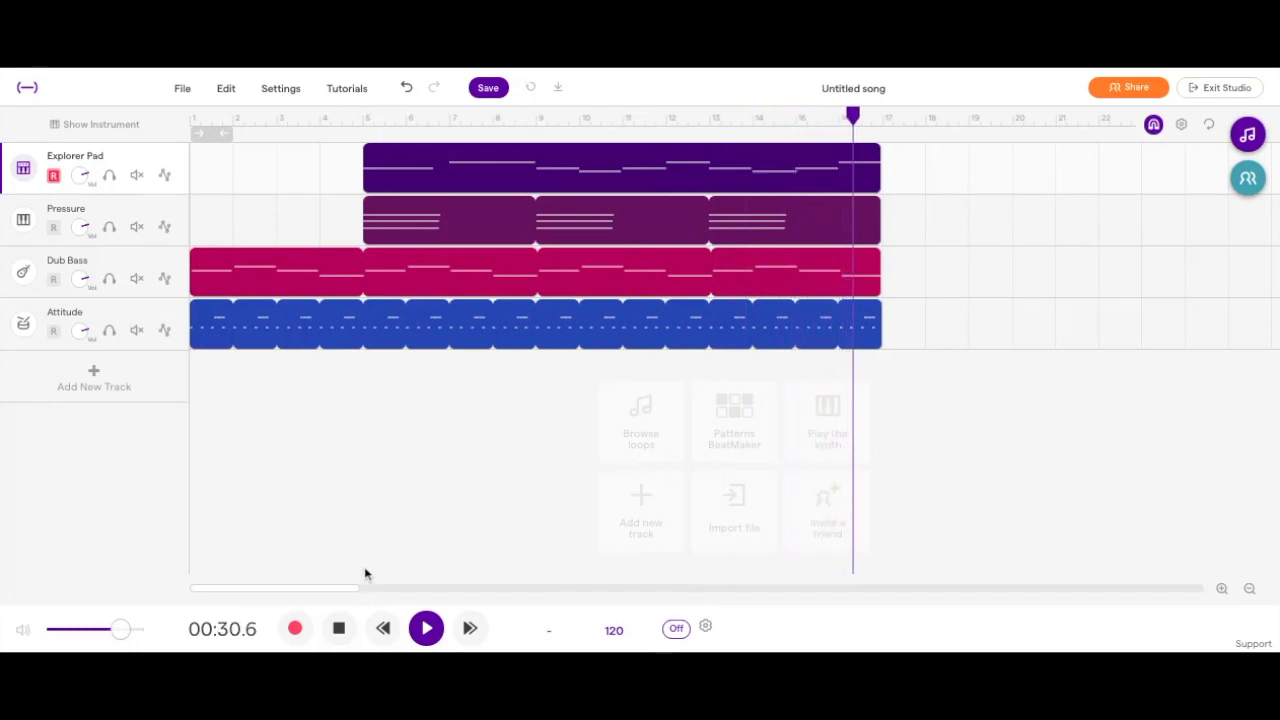
click(339, 627)
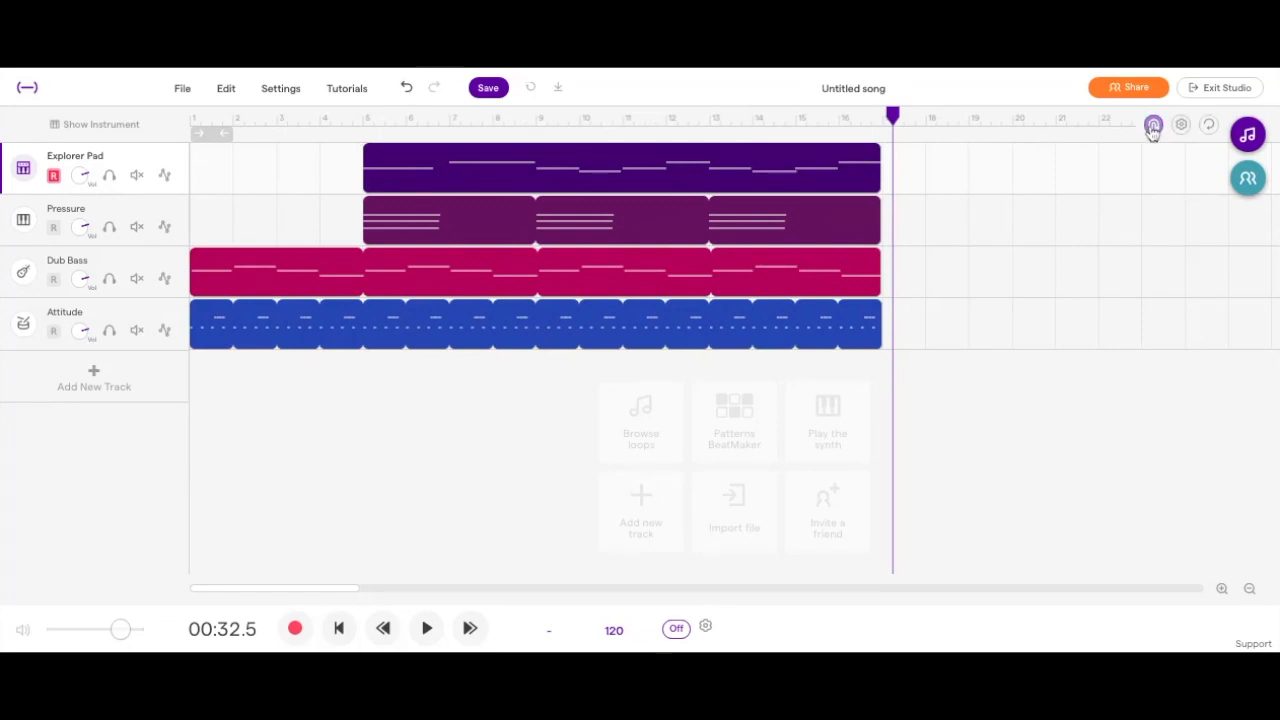
Move the playhead to bar 5, turn off snap to grid and shift the Explorer Pad region slightly earlier than bar 5.
drag(895, 118, 363, 115)
click(1153, 124)
click(773, 187)
drag(773, 187, 745, 187)
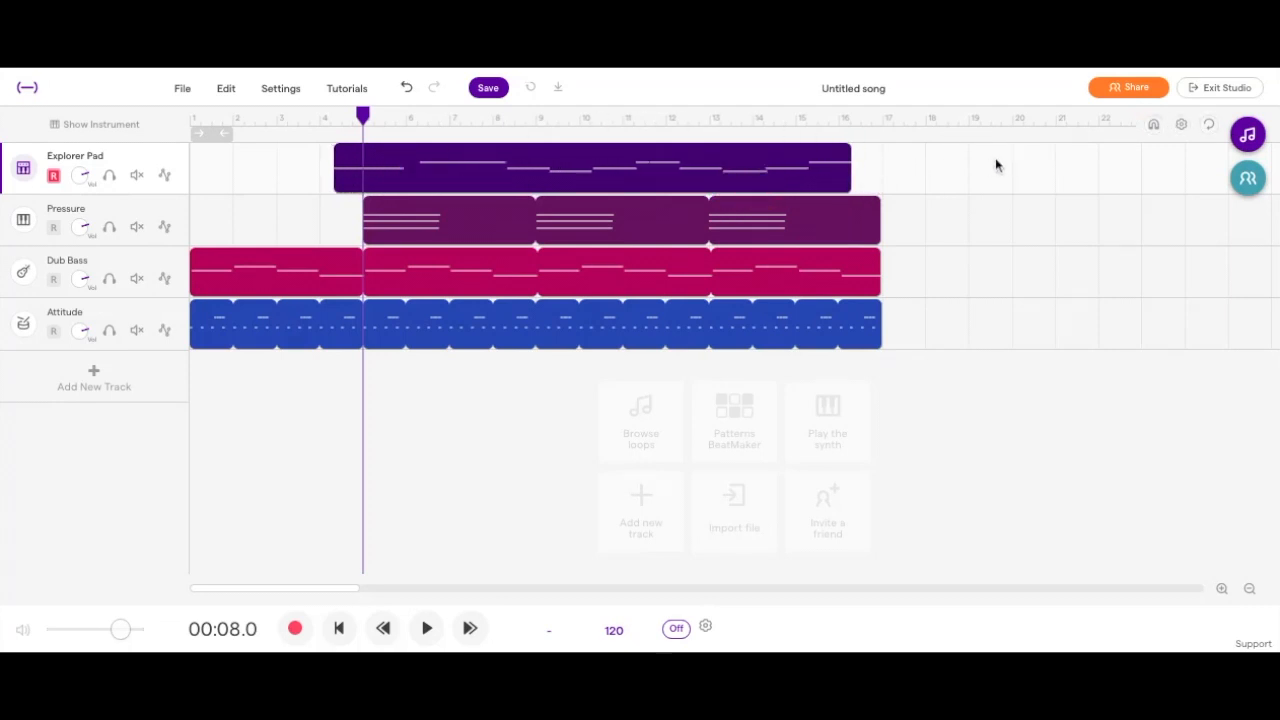
Turn snap to grid back on and align the Explorer Pad region's start with bar 5.
click(1153, 124)
drag(730, 182, 757, 177)
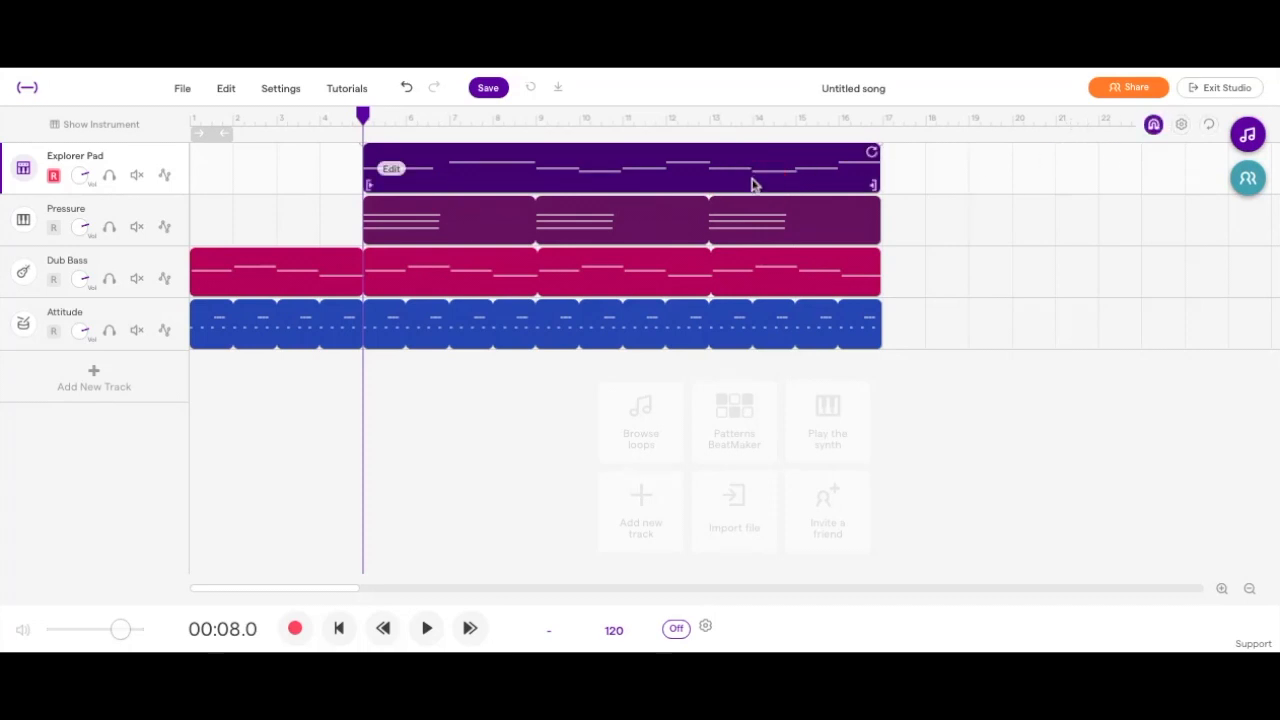